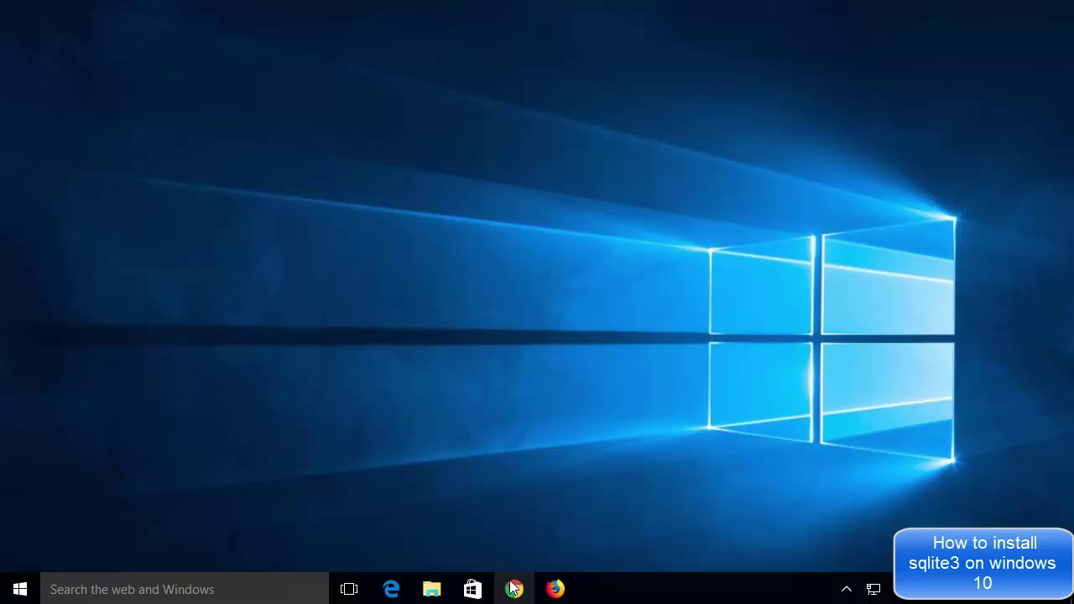
Step: Go from the sqlite search results to the SQLite Home Page's Download page
{"action": "mouse_move", "coordinate": [513, 589]}
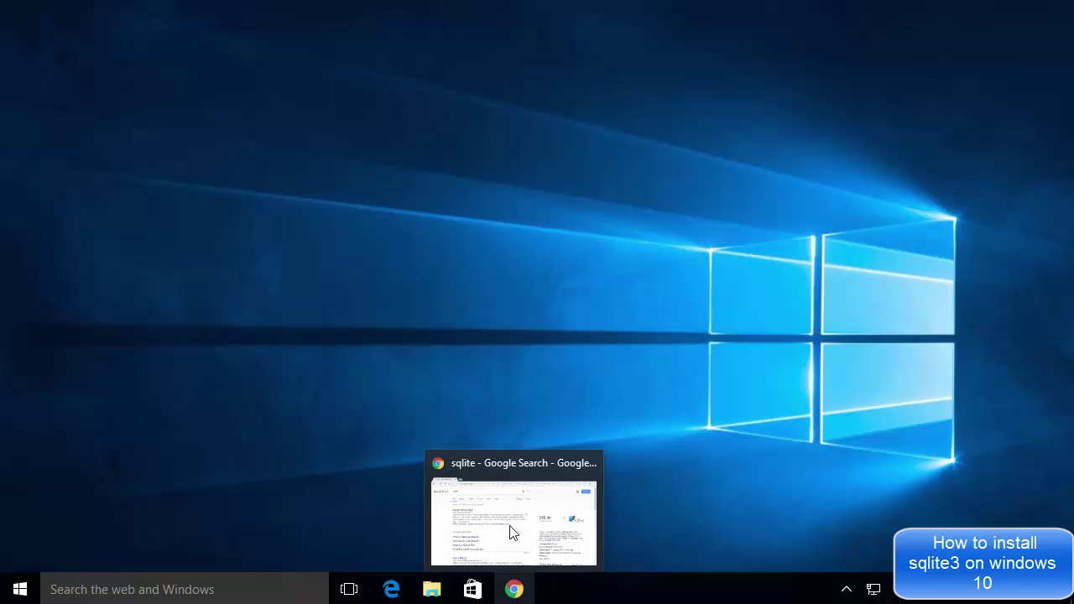
{"action": "left_click", "coordinate": [514, 534]}
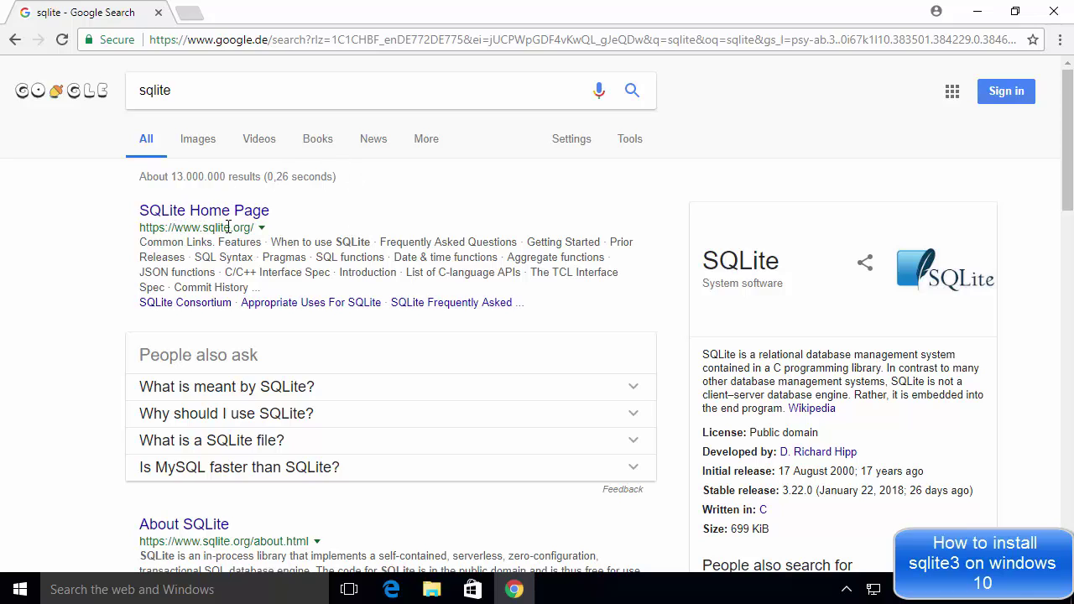
{"action": "left_click", "coordinate": [252, 215]}
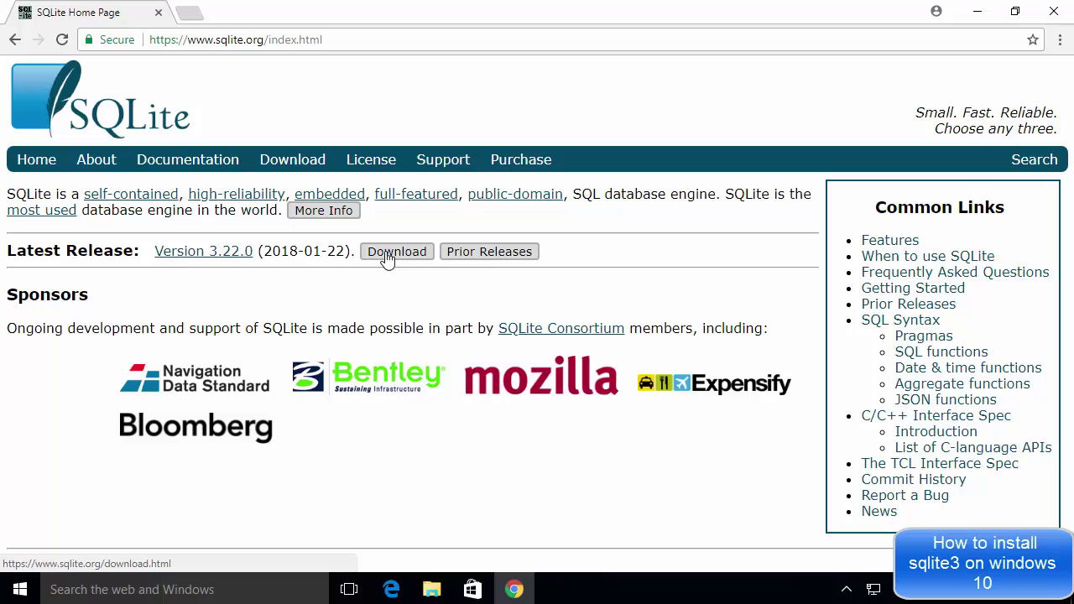
{"action": "left_click", "coordinate": [386, 257]}
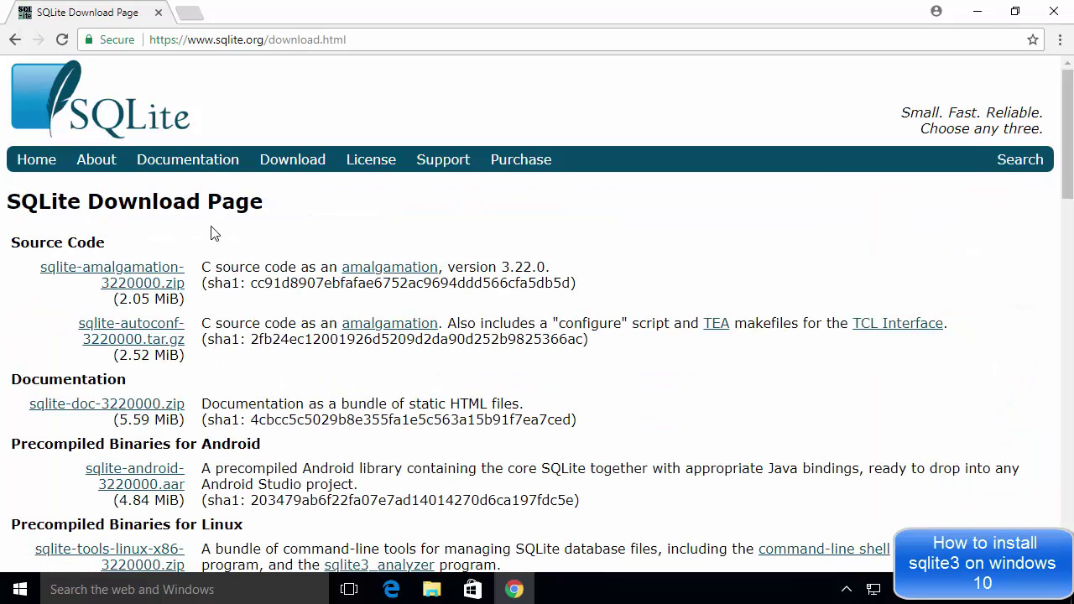
{"action": "scroll", "coordinate": [212, 234], "scroll_direction": "down", "scroll_amount": 4}
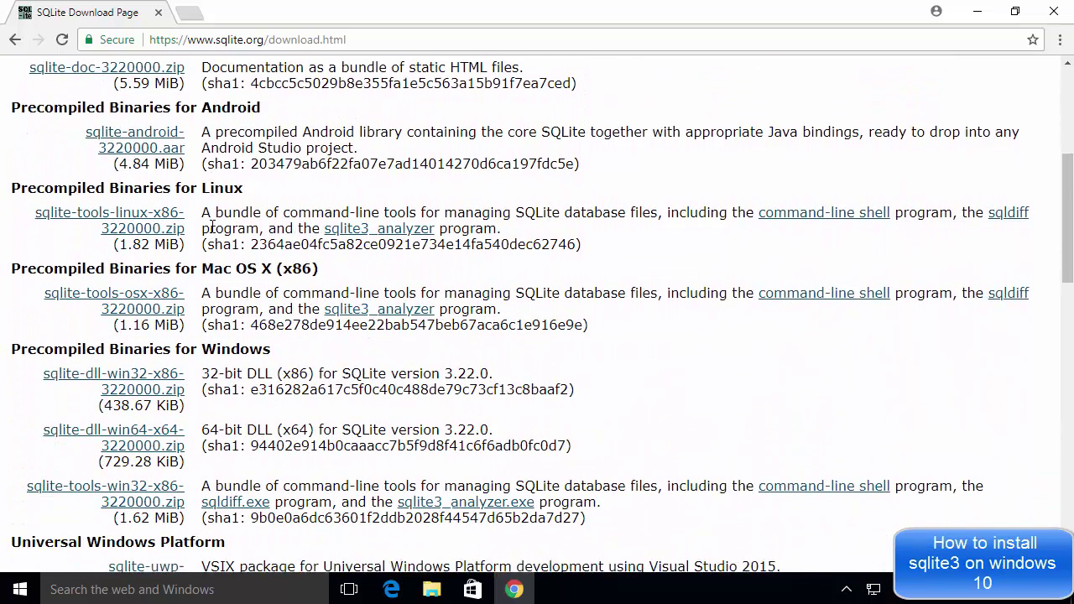
{"action": "scroll", "coordinate": [211, 228], "scroll_direction": "down", "scroll_amount": 2}
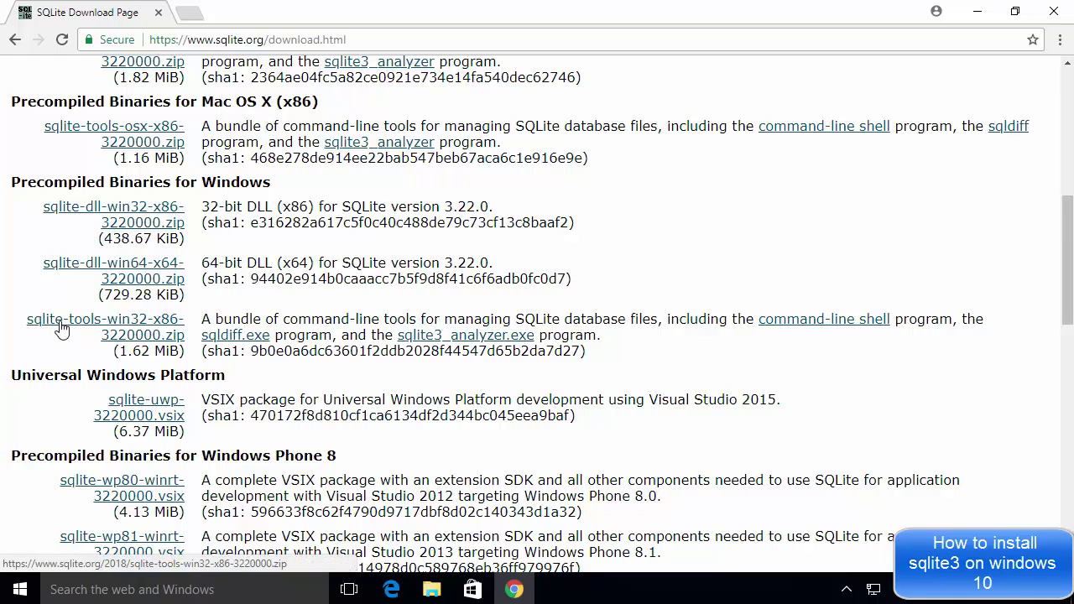
Step: Download sqlite-tools-win32-x86-3220000.zip and show it in its Downloads folder
{"action": "left_click", "coordinate": [154, 337]}
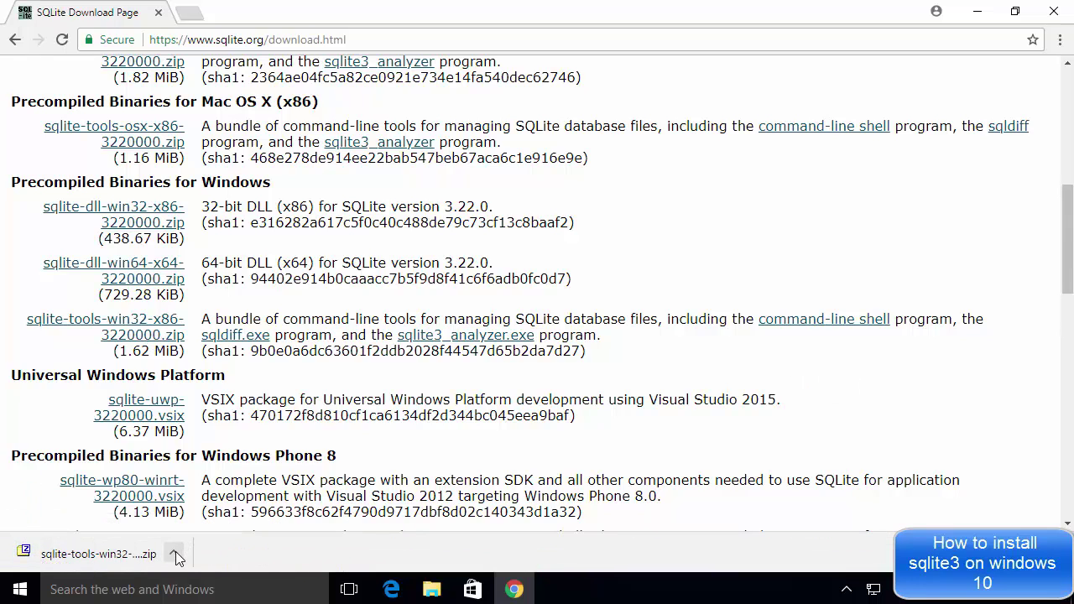
{"action": "left_click", "coordinate": [173, 553]}
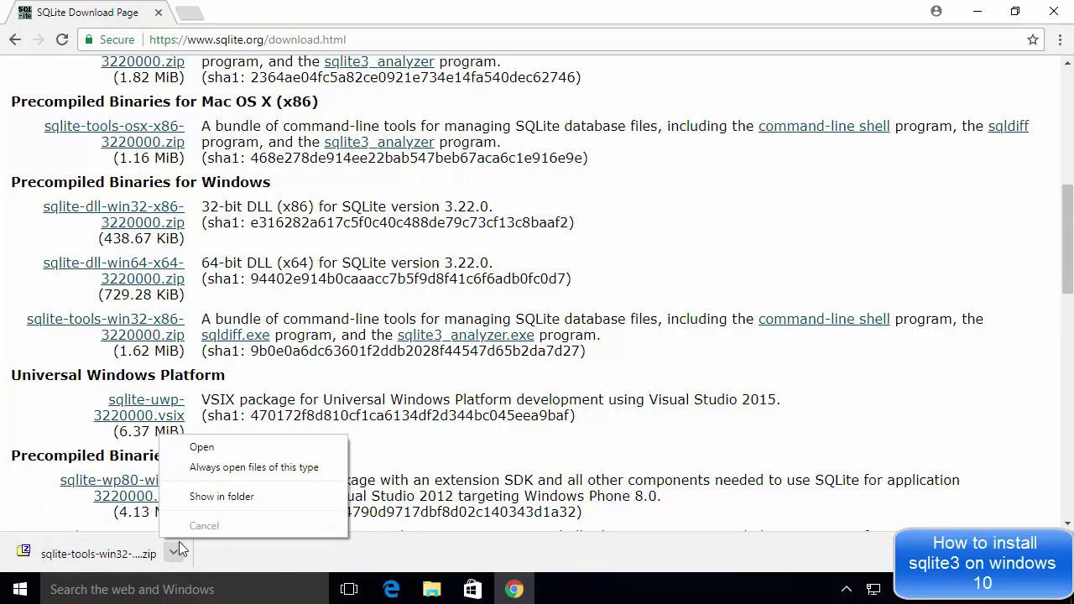
{"action": "left_click", "coordinate": [209, 498]}
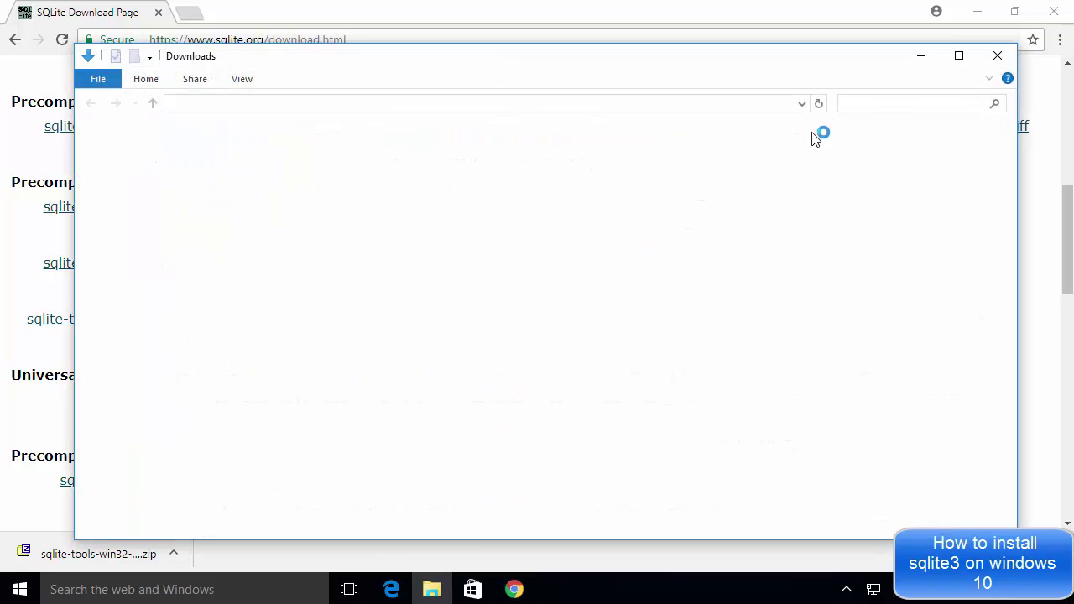
Step: Minimize Chrome and extract the sqlite-tools zip into Downloads with 7-Zip Extract Here
{"action": "left_click", "coordinate": [978, 21]}
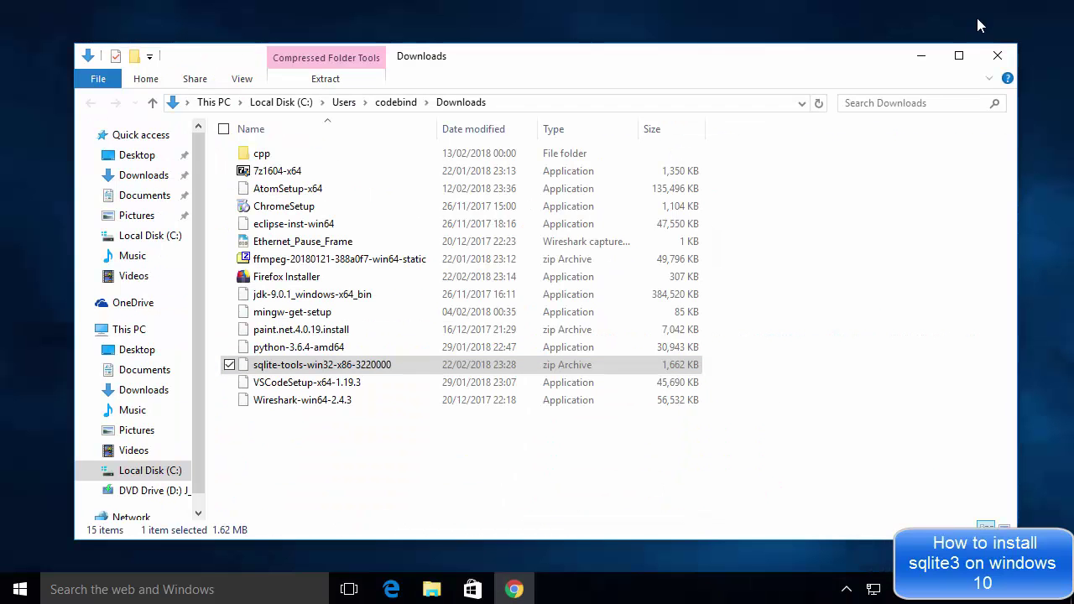
{"action": "right_click", "coordinate": [293, 367]}
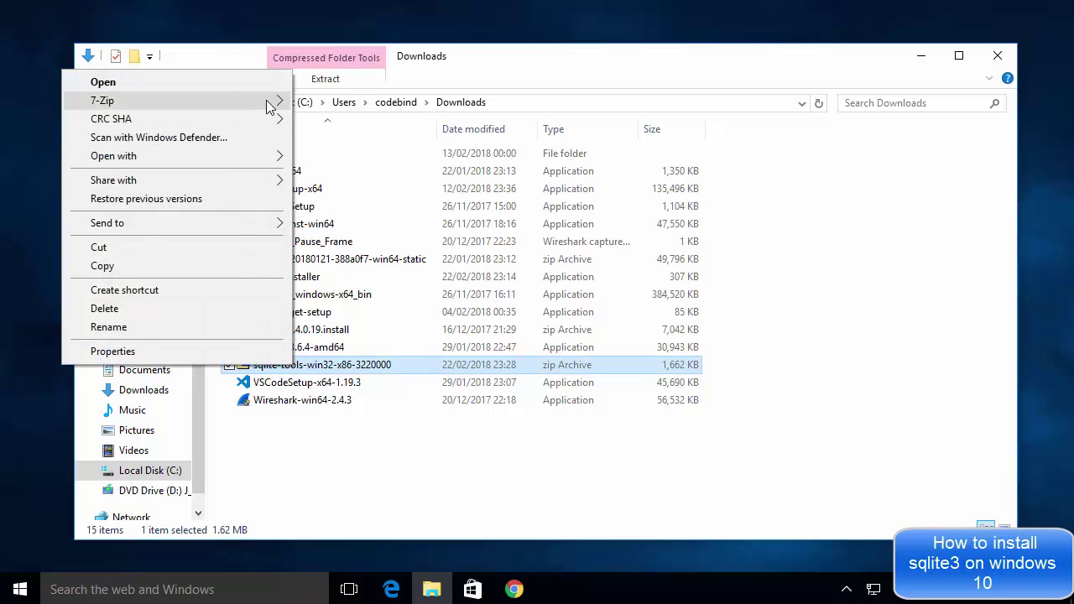
{"action": "mouse_move", "coordinate": [279, 102]}
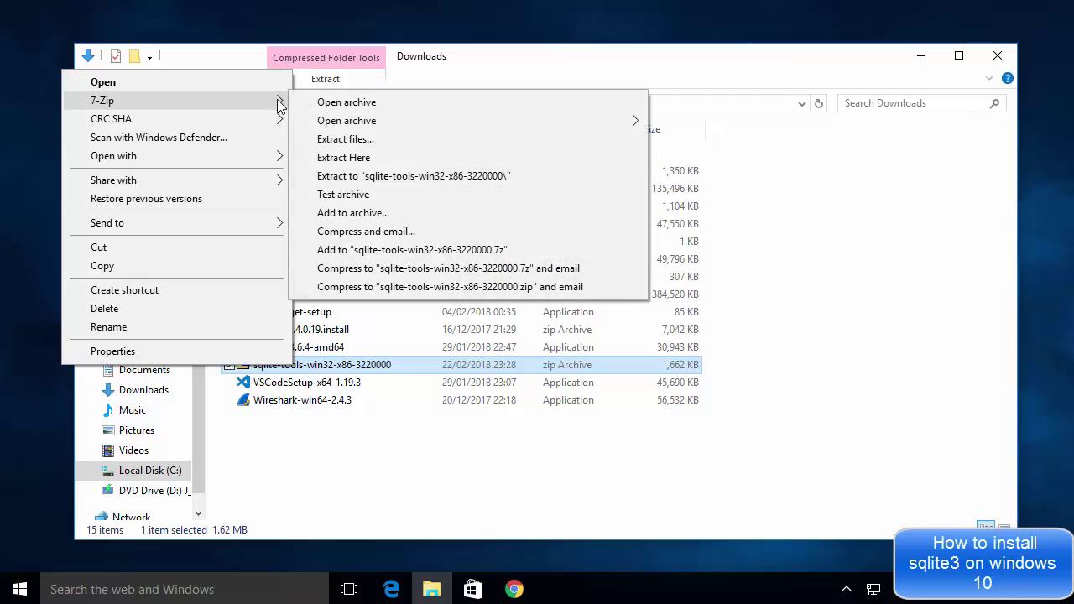
{"action": "left_click", "coordinate": [350, 159]}
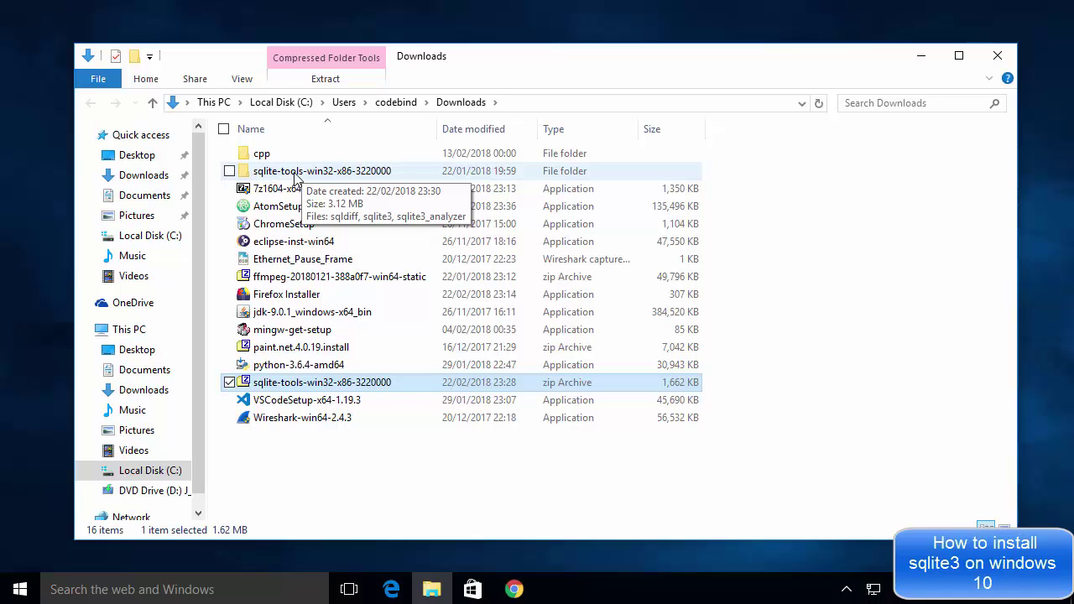
Step: Check the extracted folder holds sqldiff, sqlite3 and sqlite3_analyzer, then go to This PC
{"action": "double_click", "coordinate": [305, 178]}
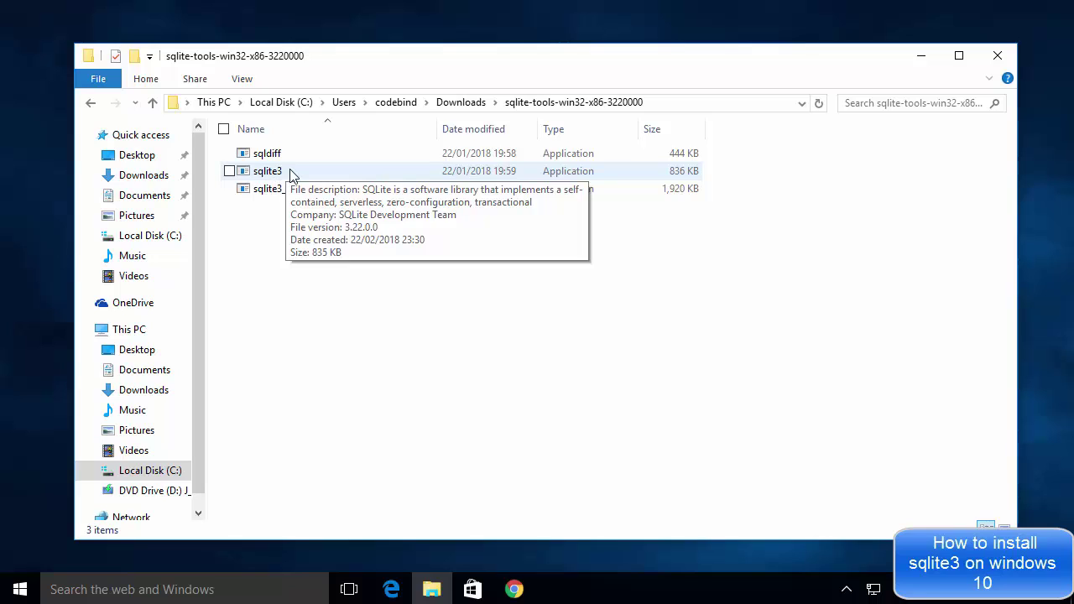
{"action": "left_click", "coordinate": [452, 103]}
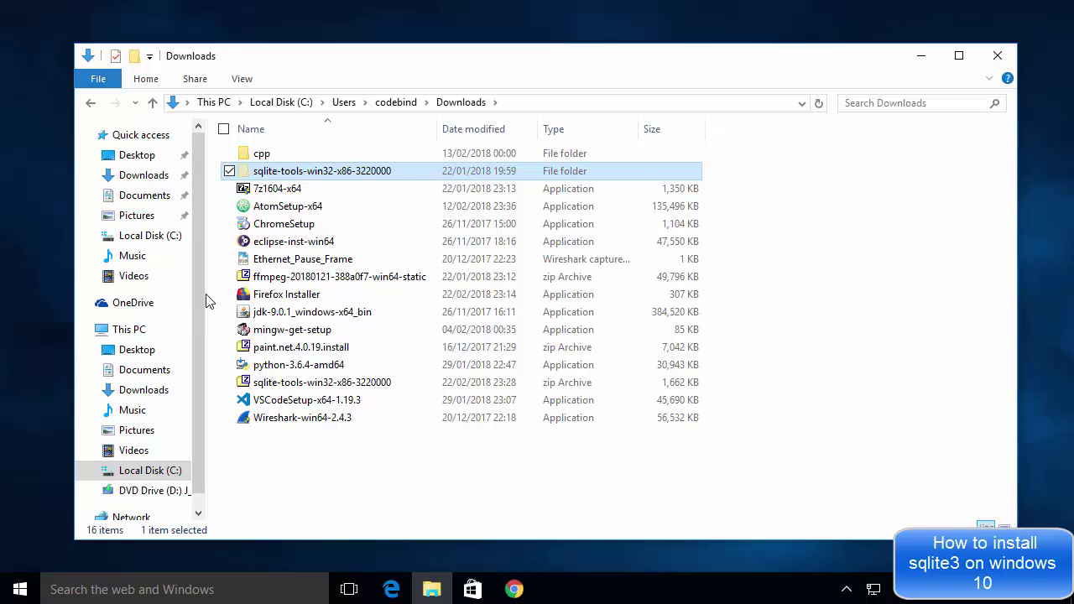
{"action": "left_click", "coordinate": [168, 338]}
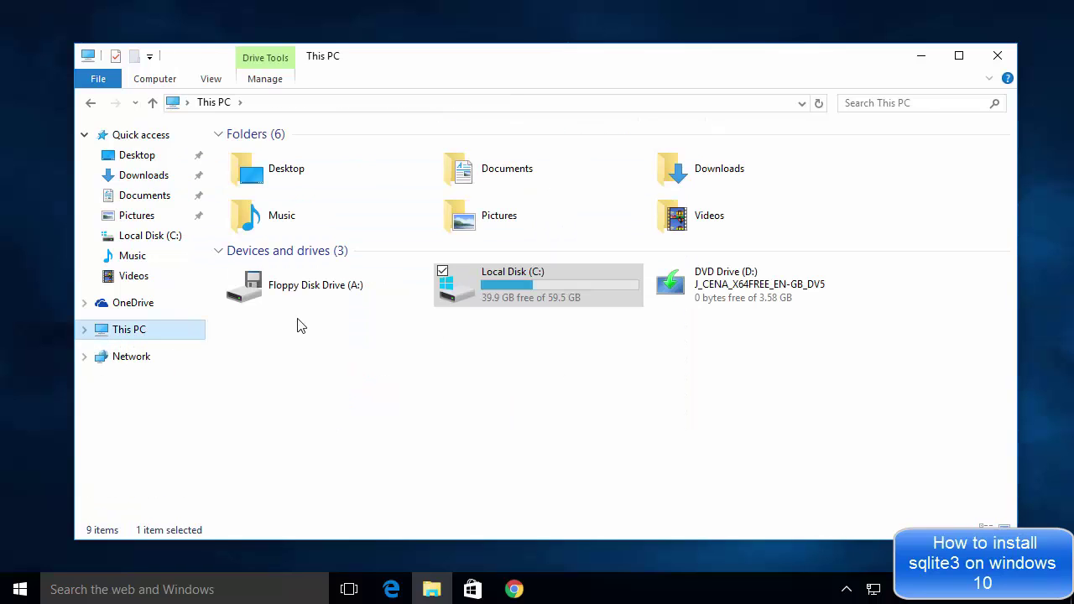
Step: Paste the sqlite-tools folder onto Local Disk (C:) and rename it sqlite3
{"action": "left_click", "coordinate": [501, 283]}
{"action": "double_click", "coordinate": [496, 302]}
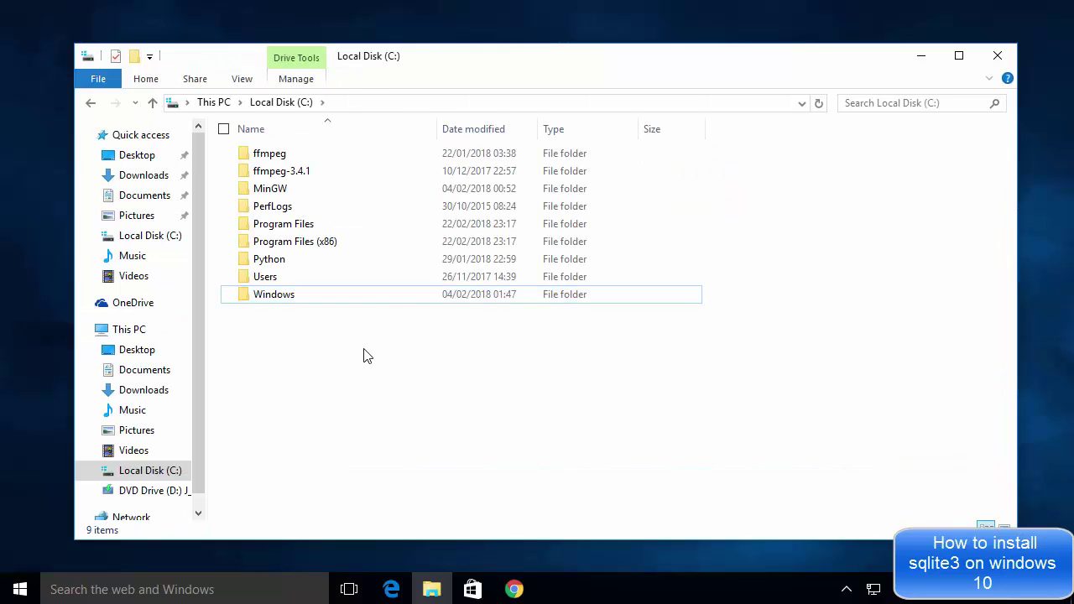
{"action": "key", "text": "ctrl+v"}
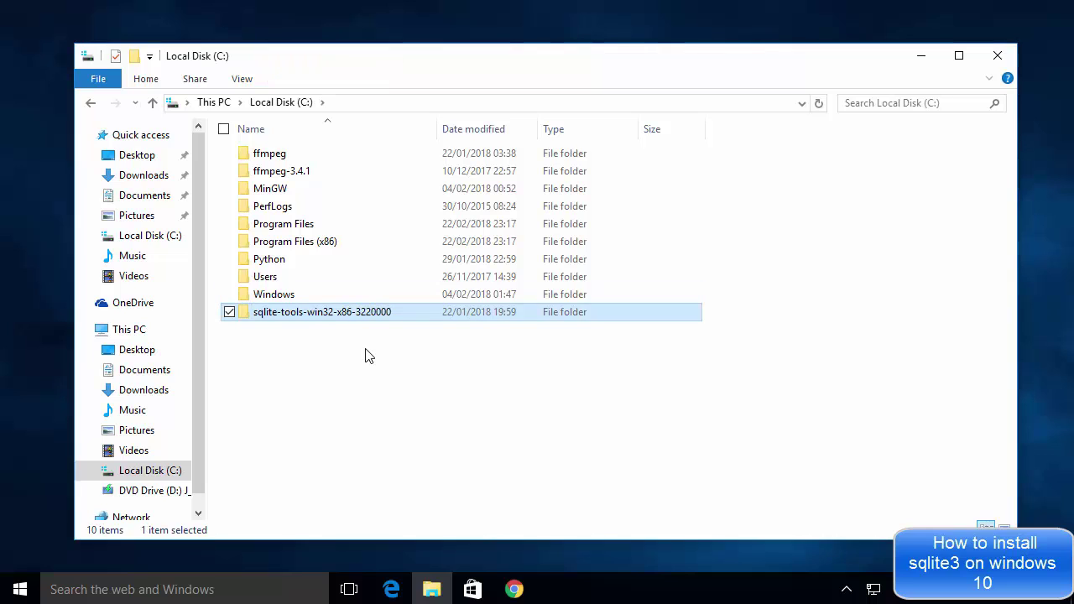
{"action": "right_click", "coordinate": [294, 314]}
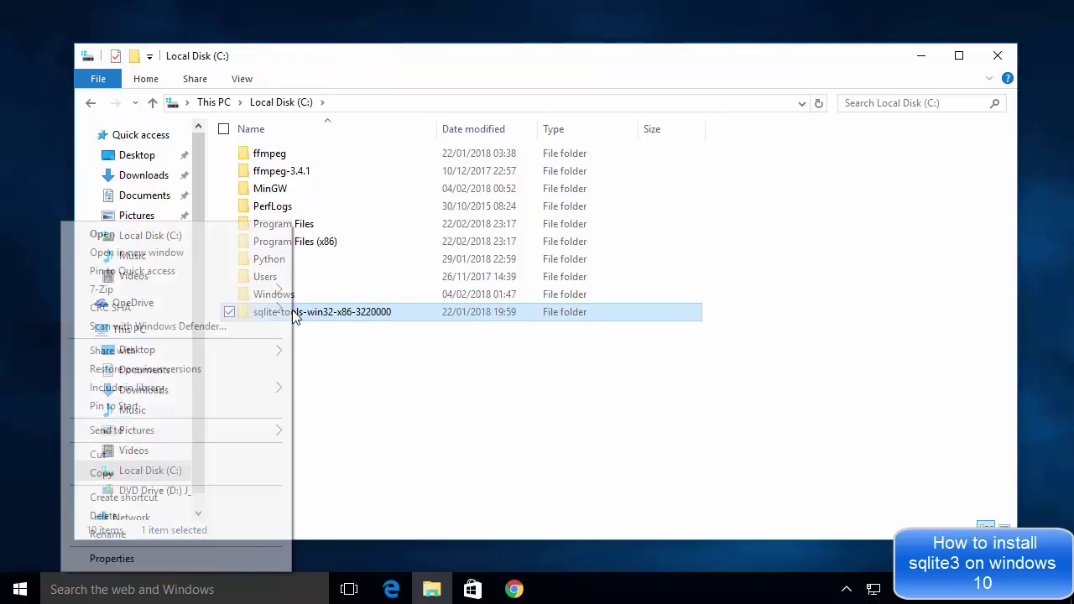
{"action": "left_click", "coordinate": [167, 534]}
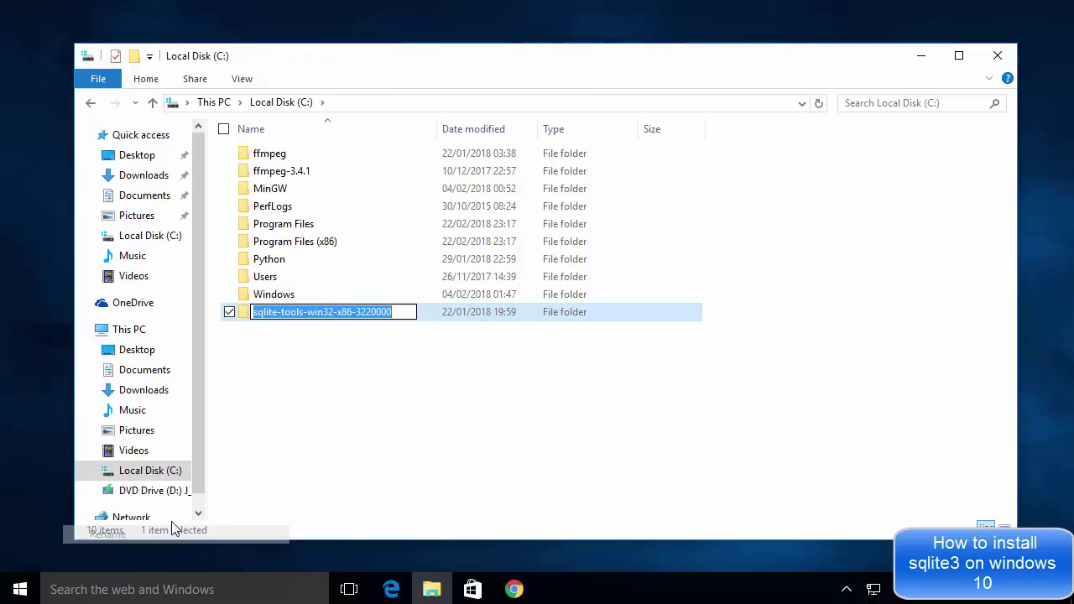
{"action": "left_click", "coordinate": [300, 312]}
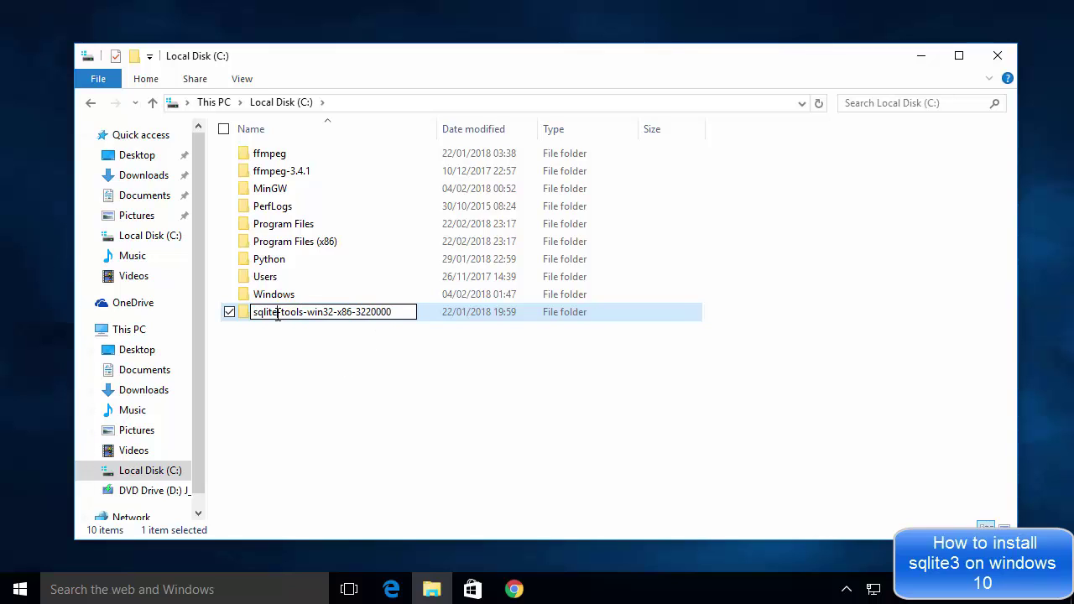
{"action": "key", "text": "Delete"}
{"action": "key", "text": "Delete"}
{"action": "key", "text": "Delete"}
{"action": "key", "text": "Delete"}
{"action": "key", "text": "Delete"}
{"action": "key", "text": "Delete"}
{"action": "key", "text": "Delete"}
{"action": "key", "text": "Delete"}
{"action": "key", "text": "Delete"}
{"action": "key", "text": "Delete"}
{"action": "key", "text": "Delete"}
{"action": "key", "text": "Delete"}
{"action": "key", "text": "Delete"}
{"action": "key", "text": "Delete"}
{"action": "key", "text": "Delete"}
{"action": "key", "text": "Delete"}
{"action": "key", "text": "Delete"}
{"action": "key", "text": "Delete"}
{"action": "key", "text": "Delete"}
{"action": "key", "text": "Delete"}
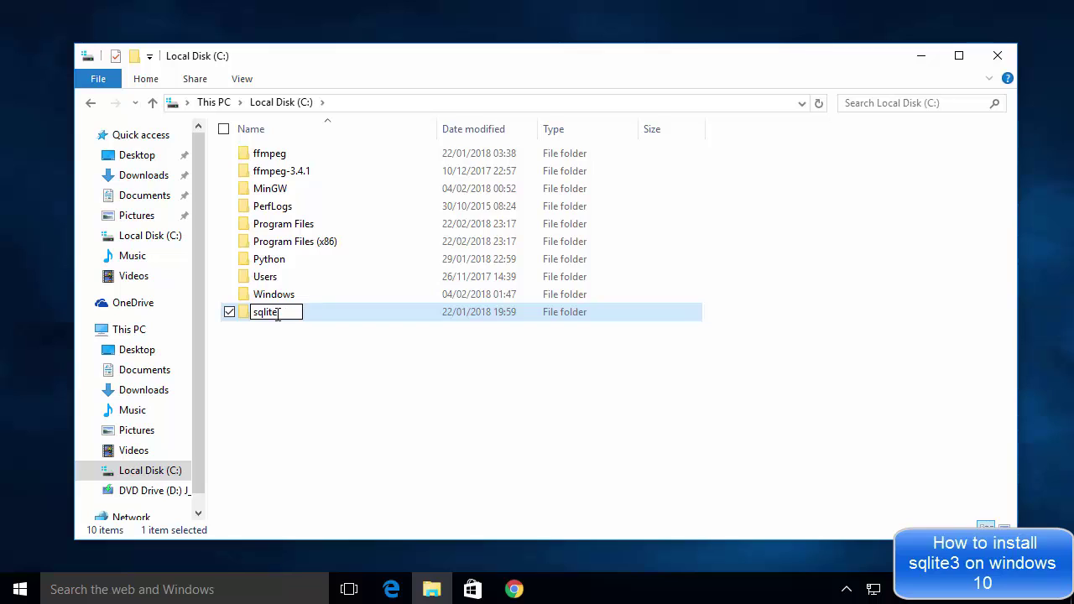
{"action": "type", "text": "3"}
{"action": "key", "text": "Return"}
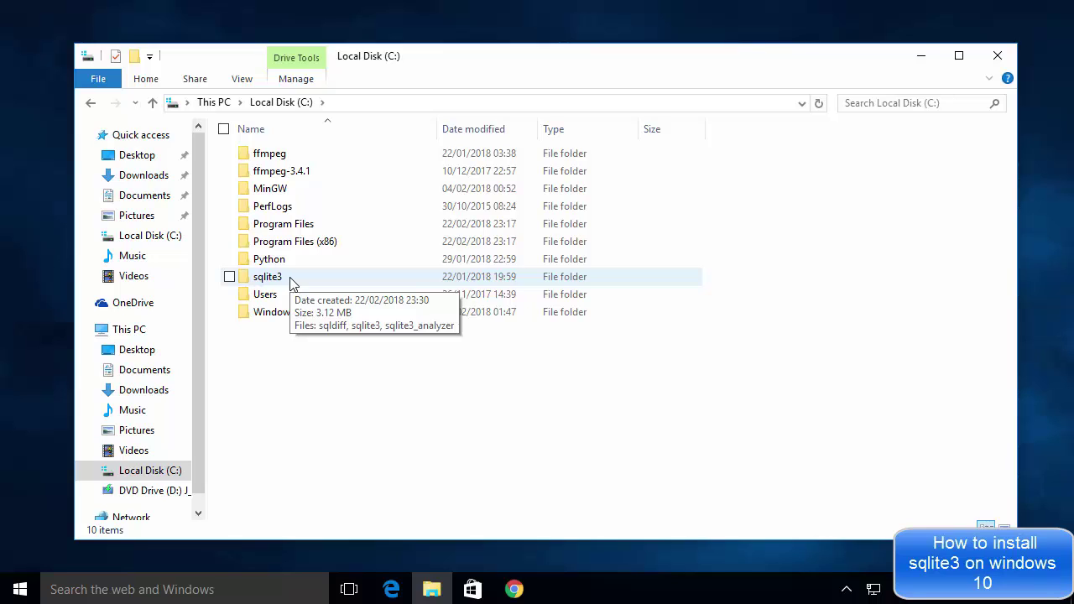
Step: Open the sqlite3 folder and copy its path C:\sqlite3 from the address bar
{"action": "left_click", "coordinate": [287, 282]}
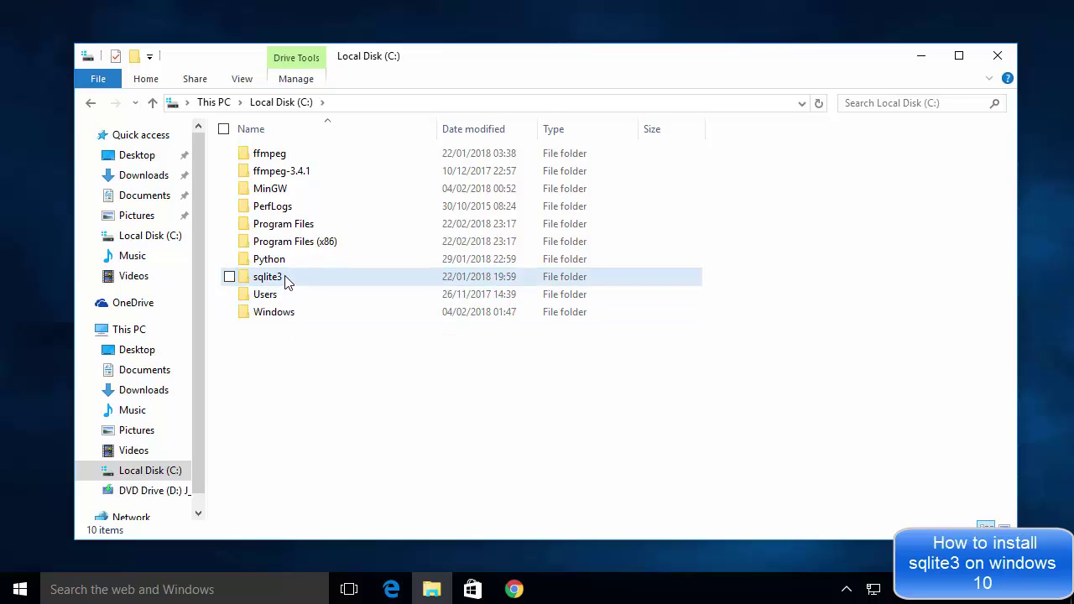
{"action": "double_click", "coordinate": [287, 282]}
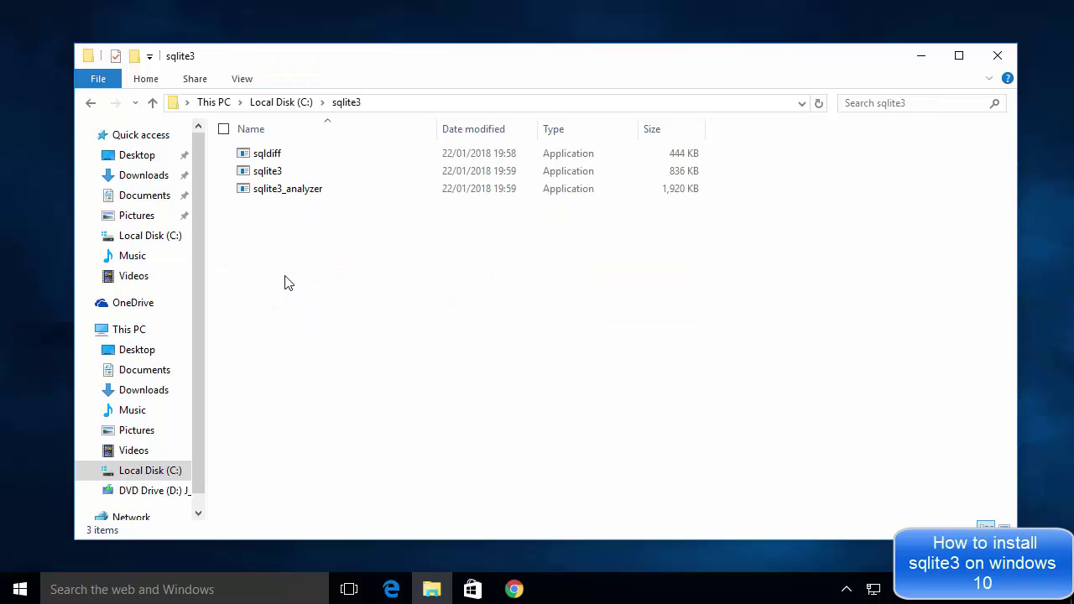
{"action": "left_click", "coordinate": [382, 105]}
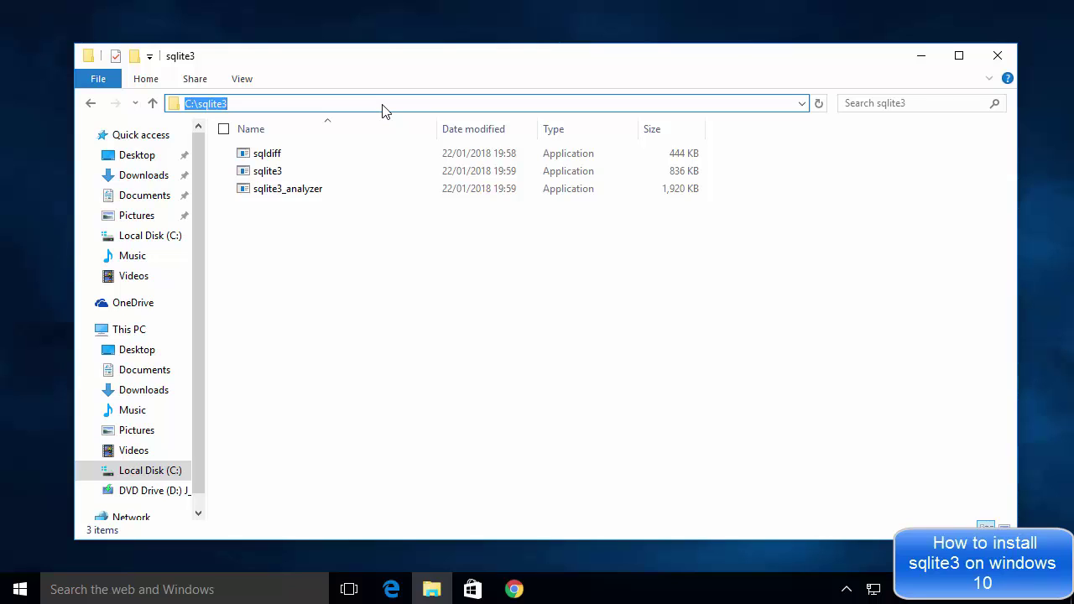
{"action": "key", "text": "ctrl+shift+Right"}
{"action": "key", "text": "End"}
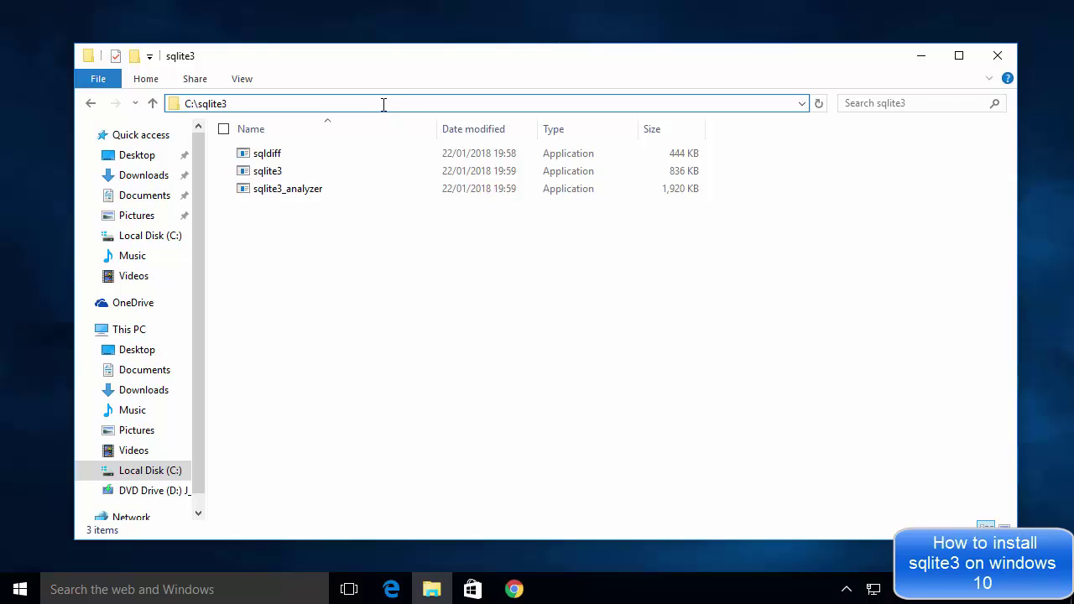
{"action": "key", "text": "ctrl+a"}
{"action": "key", "text": "ctrl+c"}
{"action": "left_click", "coordinate": [20, 590]}
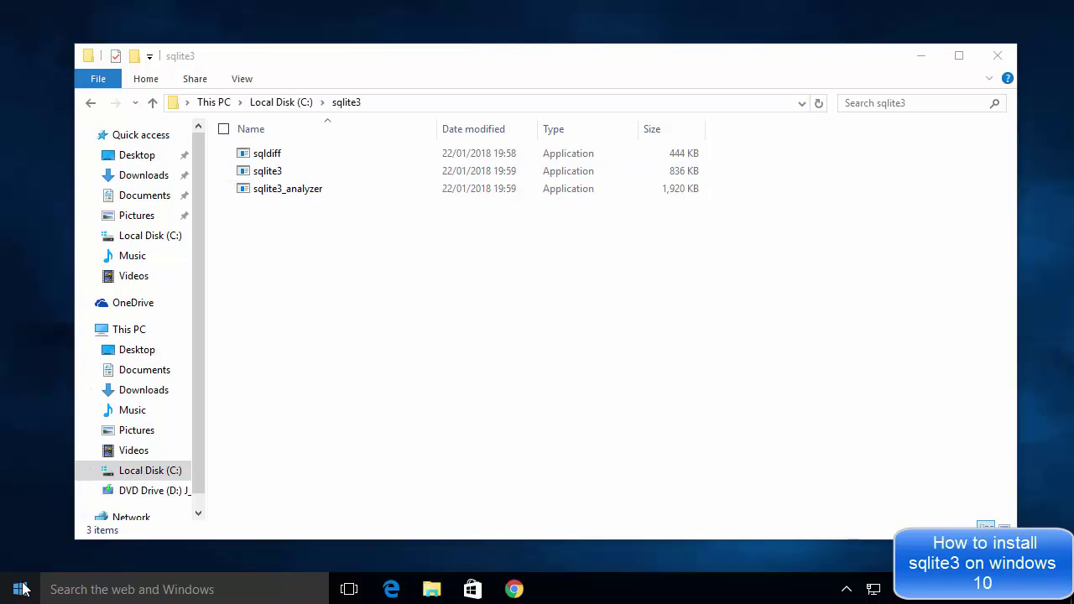
Step: Open the system Path variable for editing through Advanced system settings and Environment Variables
{"action": "right_click", "coordinate": [23, 586]}
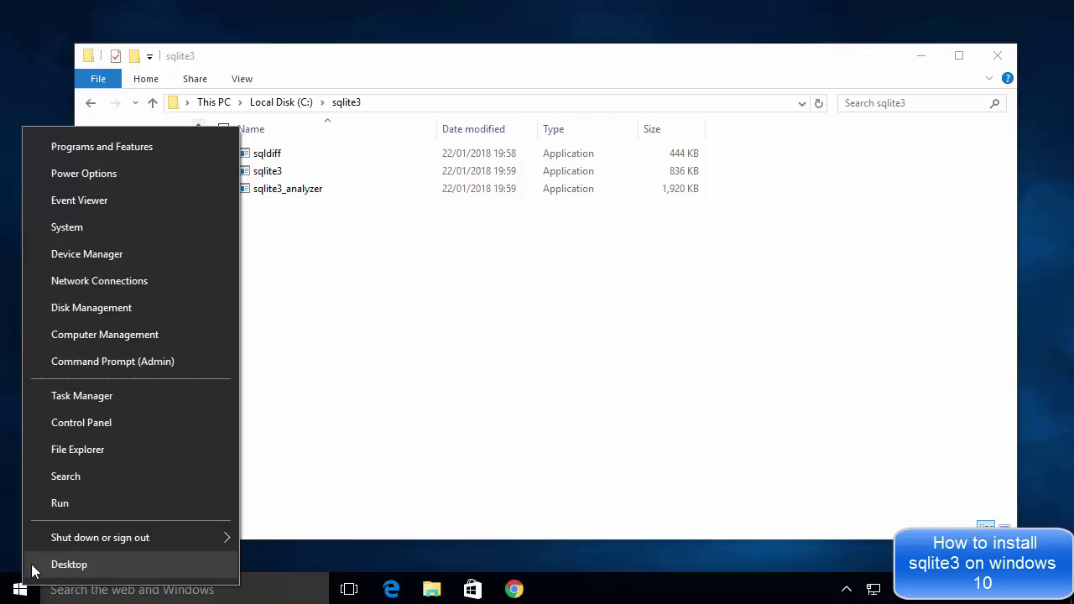
{"action": "left_click", "coordinate": [86, 229]}
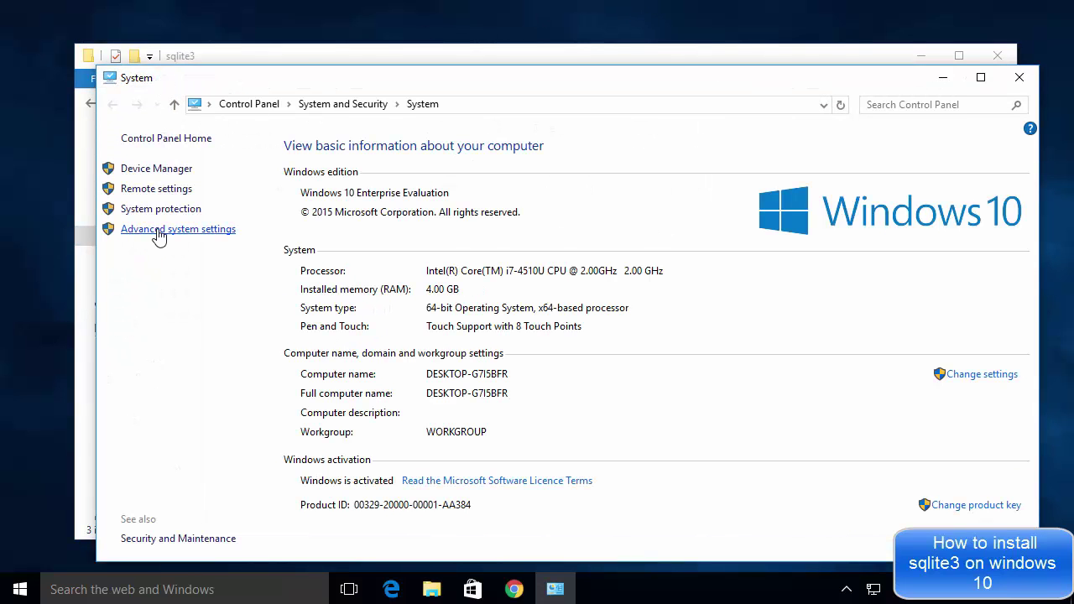
{"action": "left_click", "coordinate": [159, 231]}
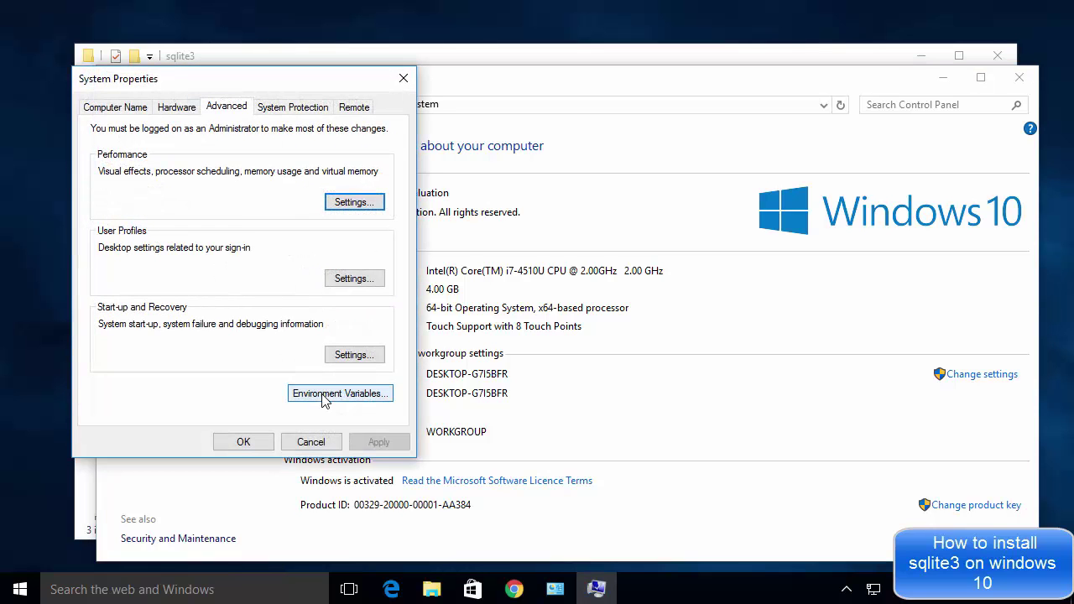
{"action": "left_click", "coordinate": [325, 400]}
{"action": "left_click", "coordinate": [325, 400]}
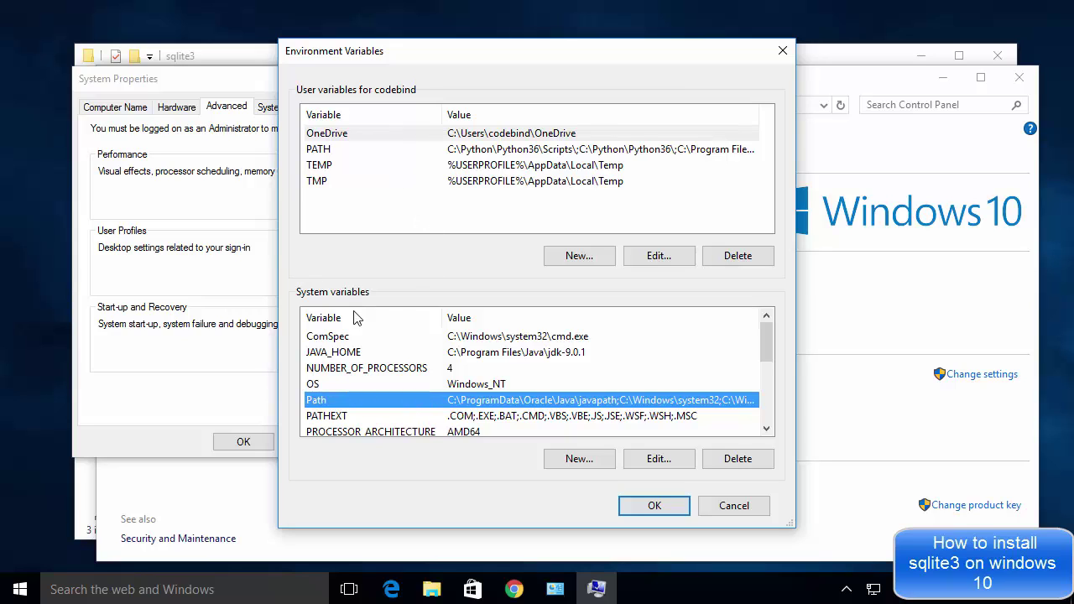
{"action": "left_click", "coordinate": [660, 460]}
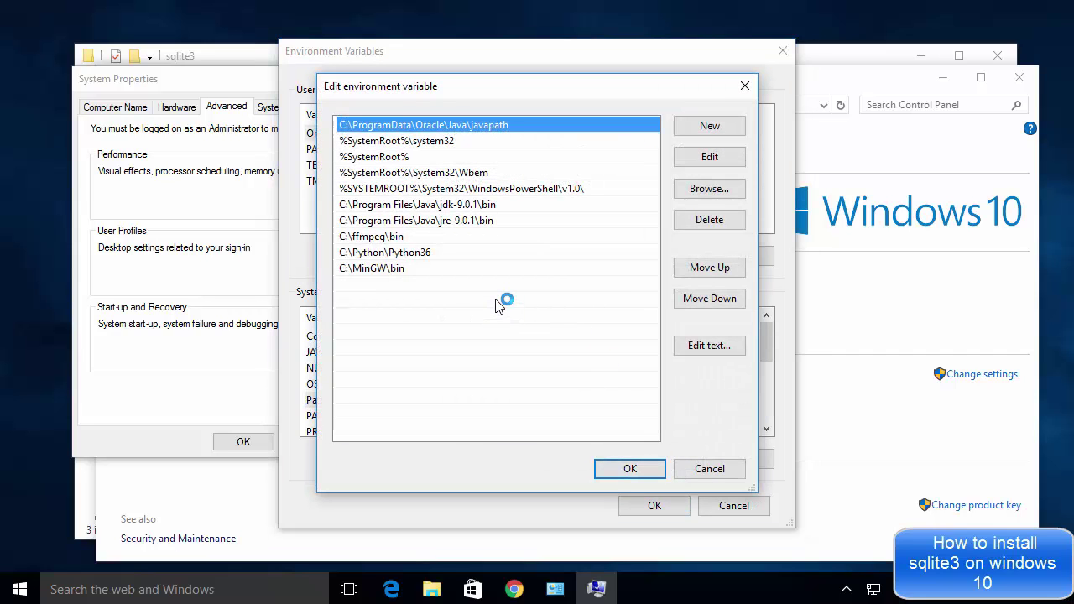
Step: Add C:\sqlite3 as a new Path entry, confirm every dialog, and close System
{"action": "left_click", "coordinate": [708, 127]}
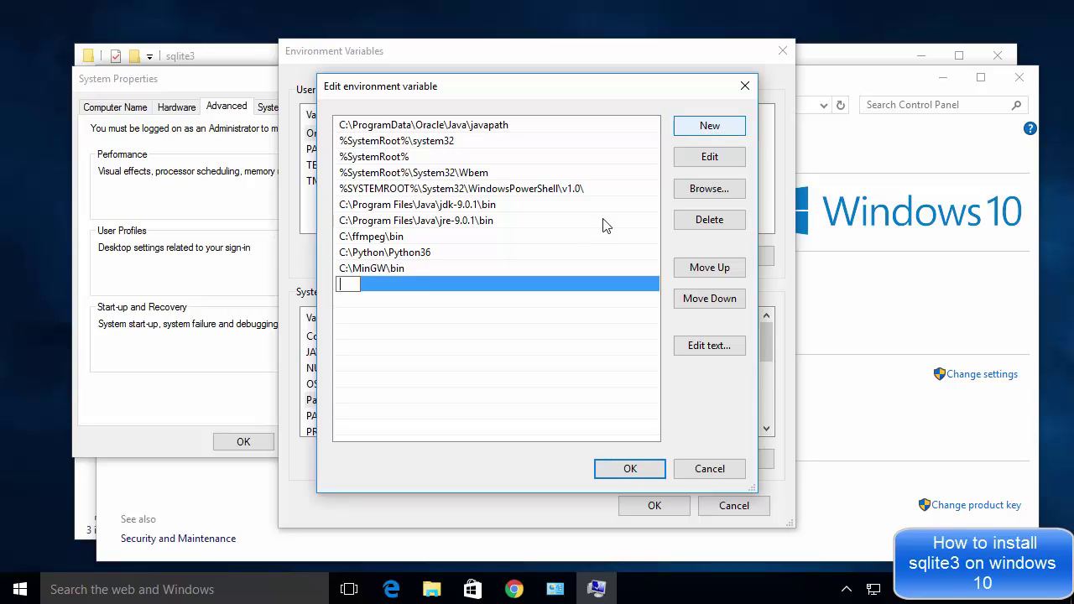
{"action": "key", "text": "ctrl+v"}
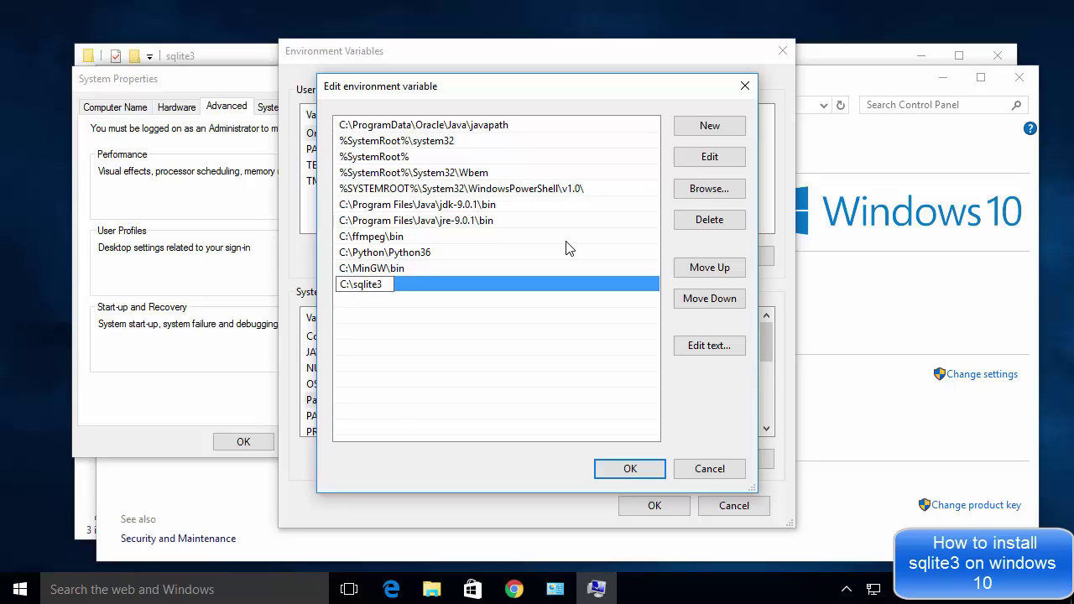
{"action": "key", "text": "Return"}
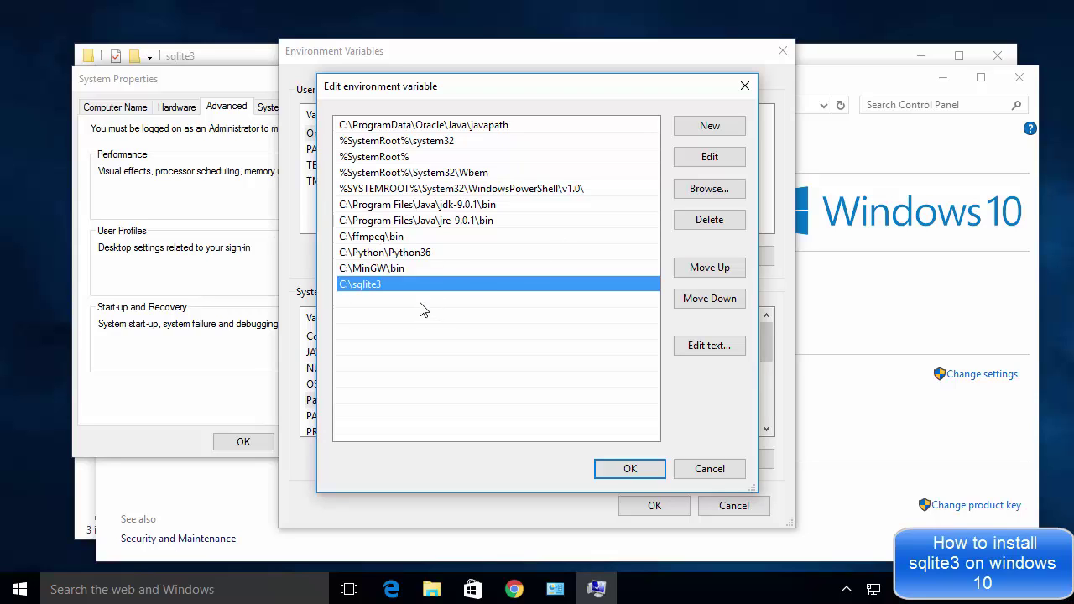
{"action": "left_click", "coordinate": [607, 470]}
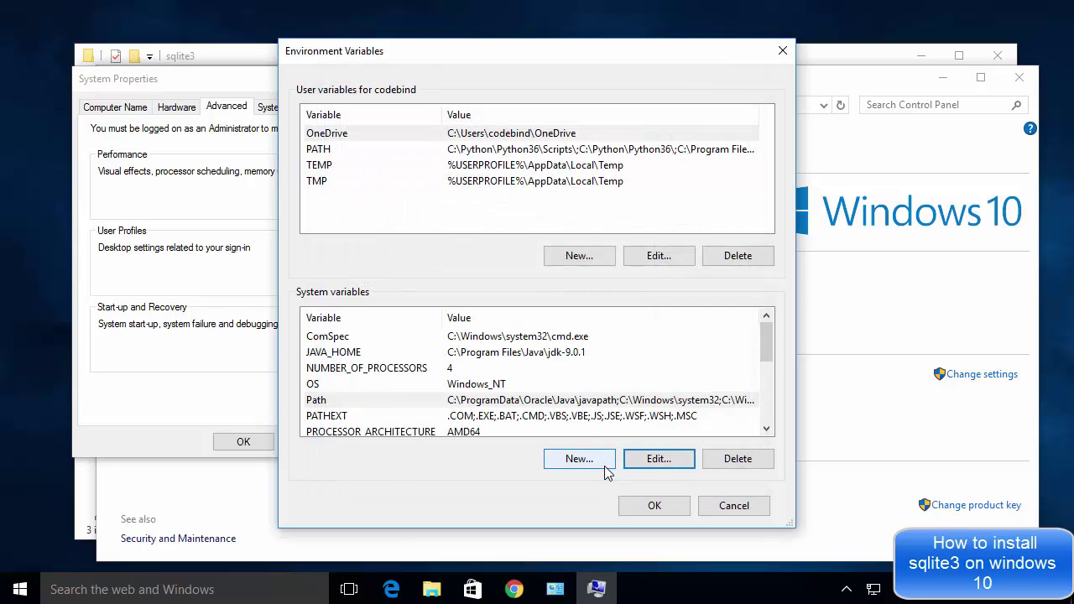
{"action": "left_click", "coordinate": [653, 507]}
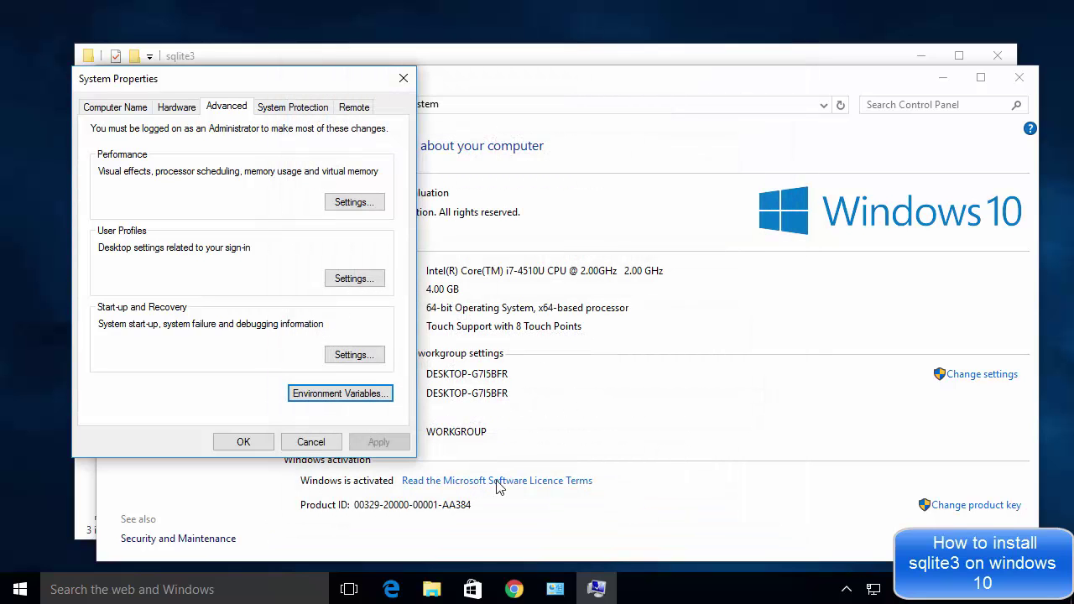
{"action": "left_click", "coordinate": [255, 445]}
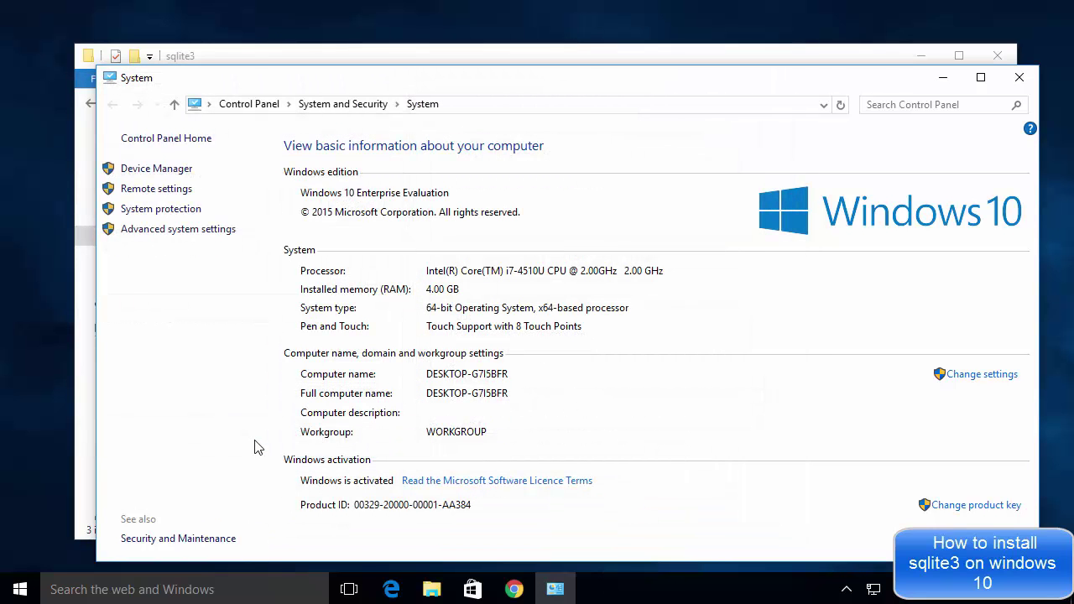
{"action": "left_click", "coordinate": [1019, 78]}
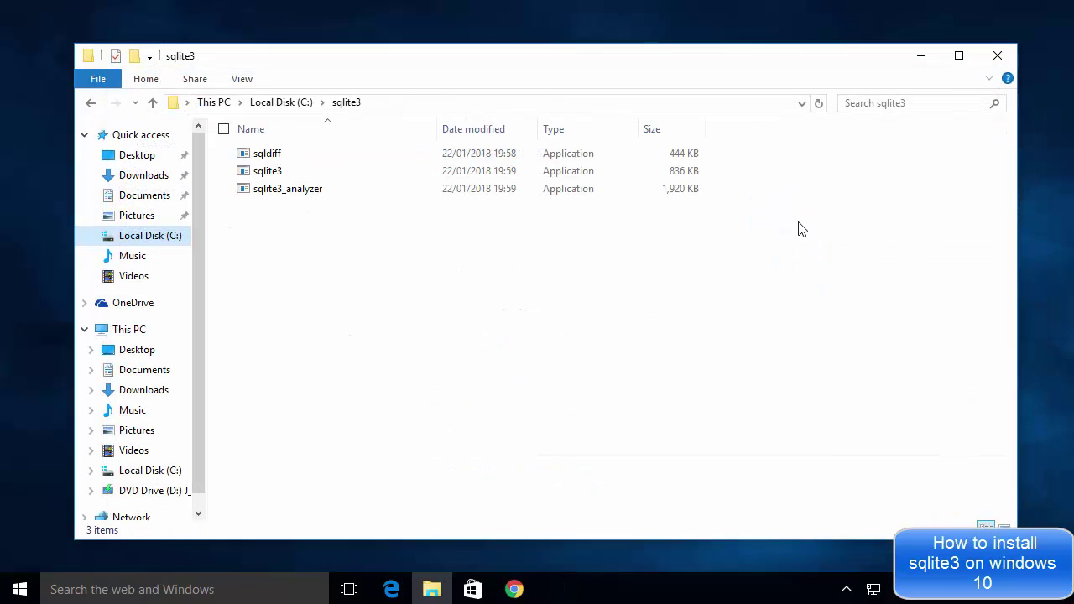
Step: Minimize File Explorer and launch Command Prompt (Admin) from the Start quick menu
{"action": "left_click", "coordinate": [923, 57]}
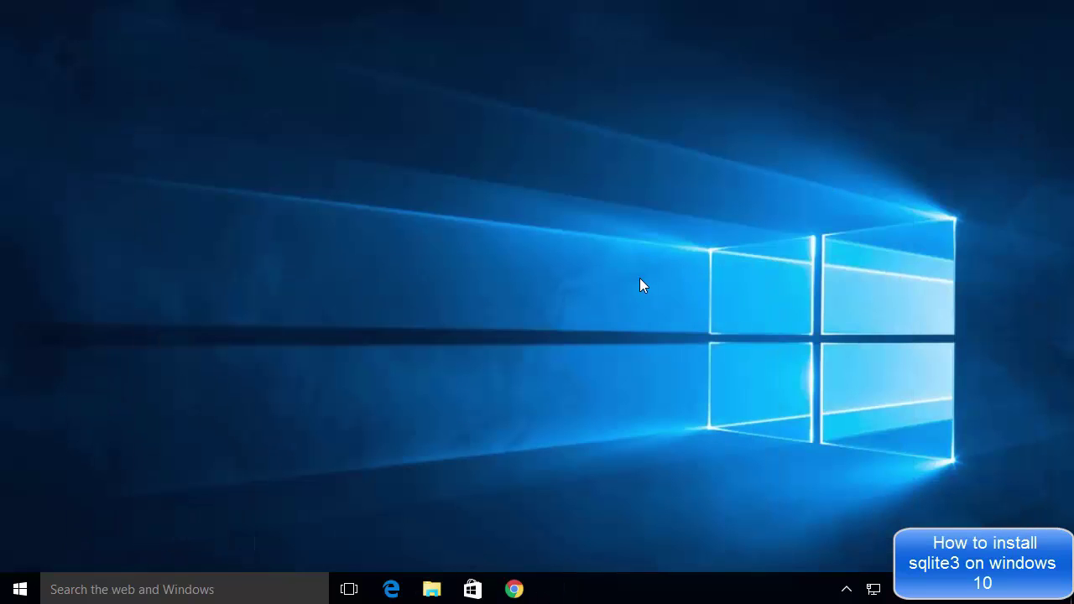
{"action": "right_click", "coordinate": [20, 590]}
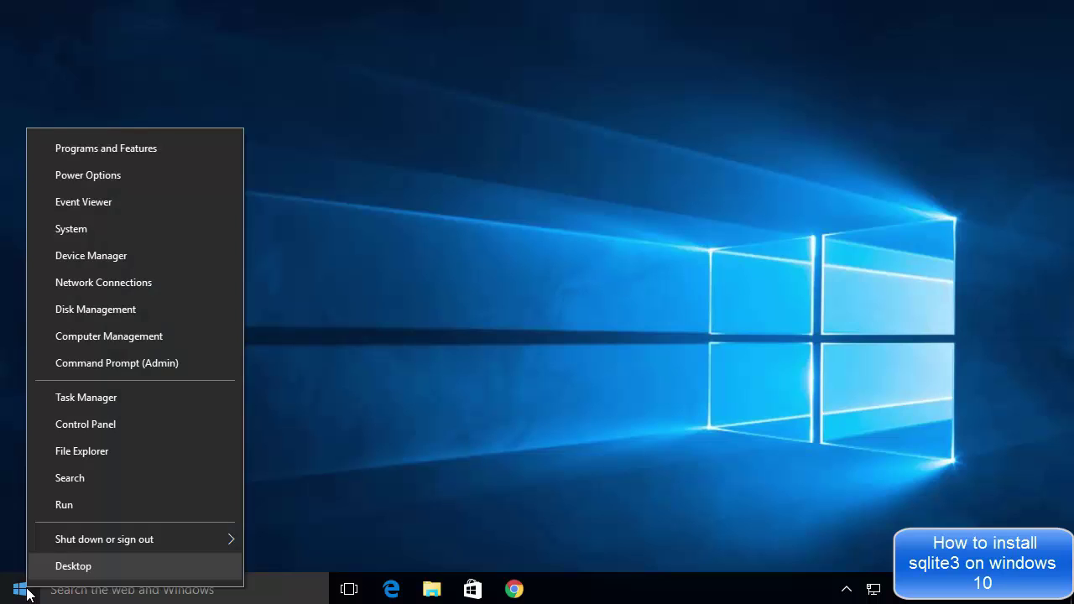
{"action": "left_click", "coordinate": [338, 427]}
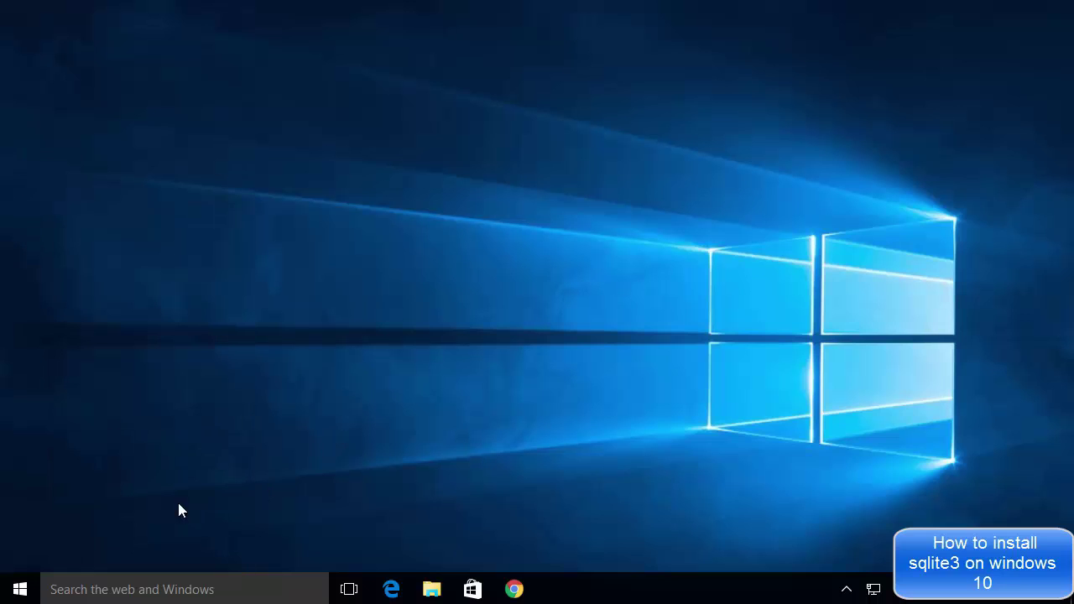
{"action": "right_click", "coordinate": [20, 589]}
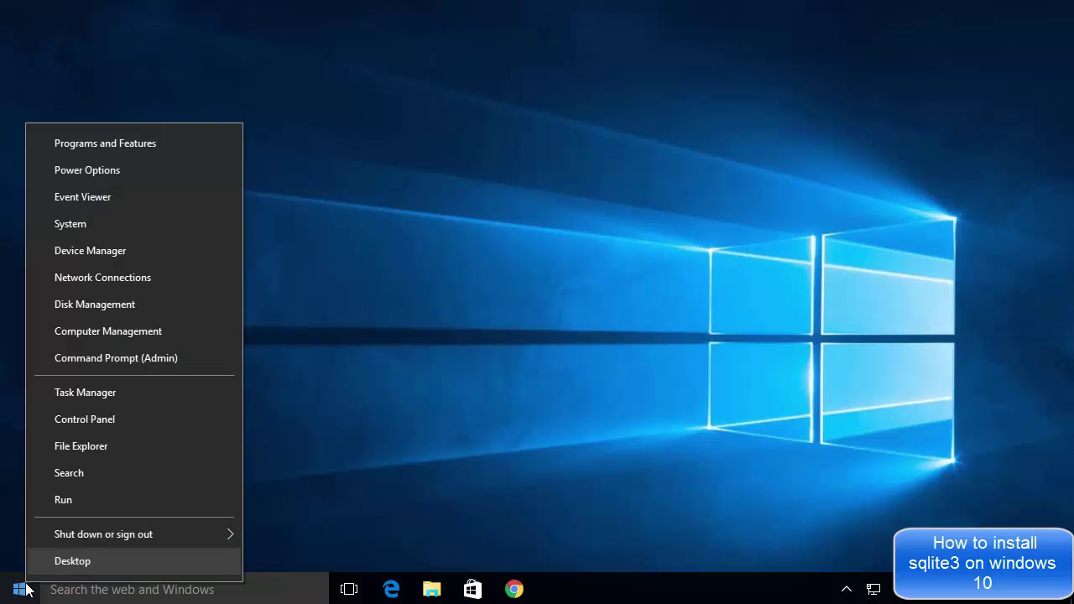
{"action": "left_click", "coordinate": [131, 358]}
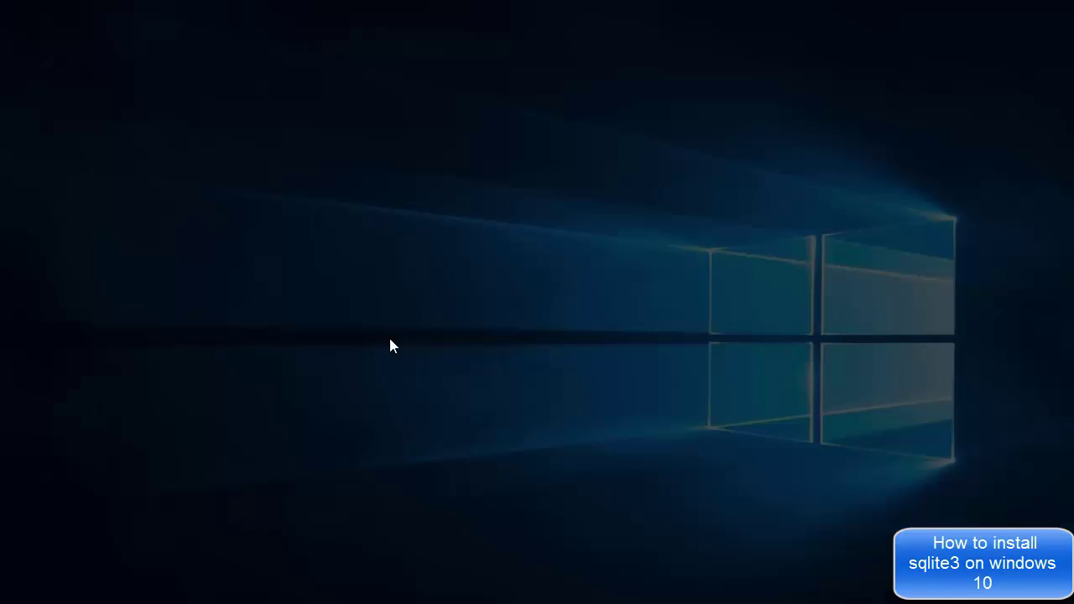
Step: Allow the admin console and run sqlite3, which starts SQLite version 3.22.0
{"action": "left_click", "coordinate": [620, 319]}
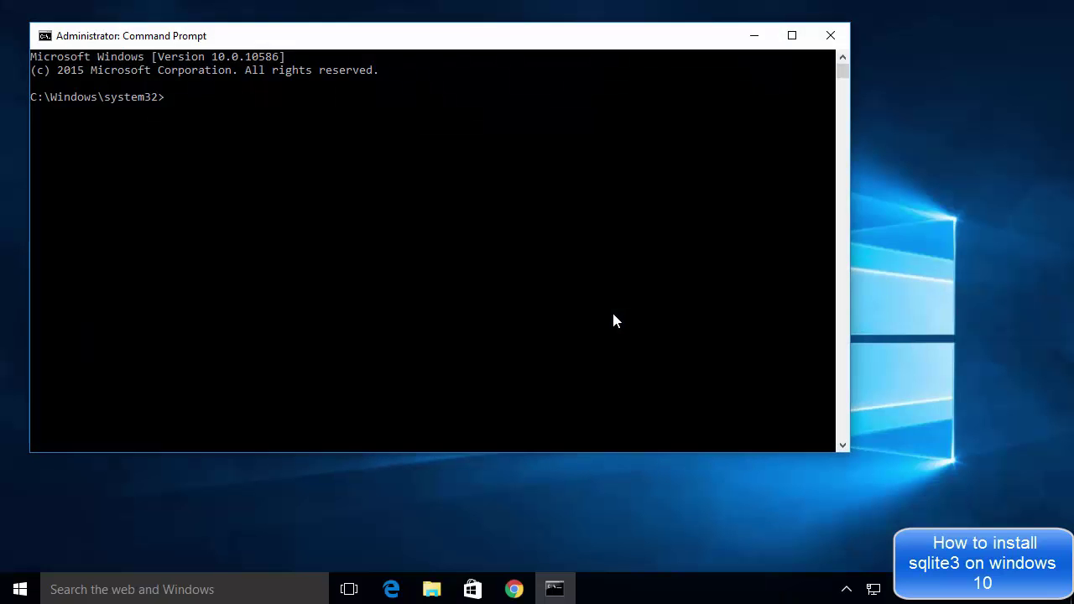
{"action": "left_click", "coordinate": [478, 275]}
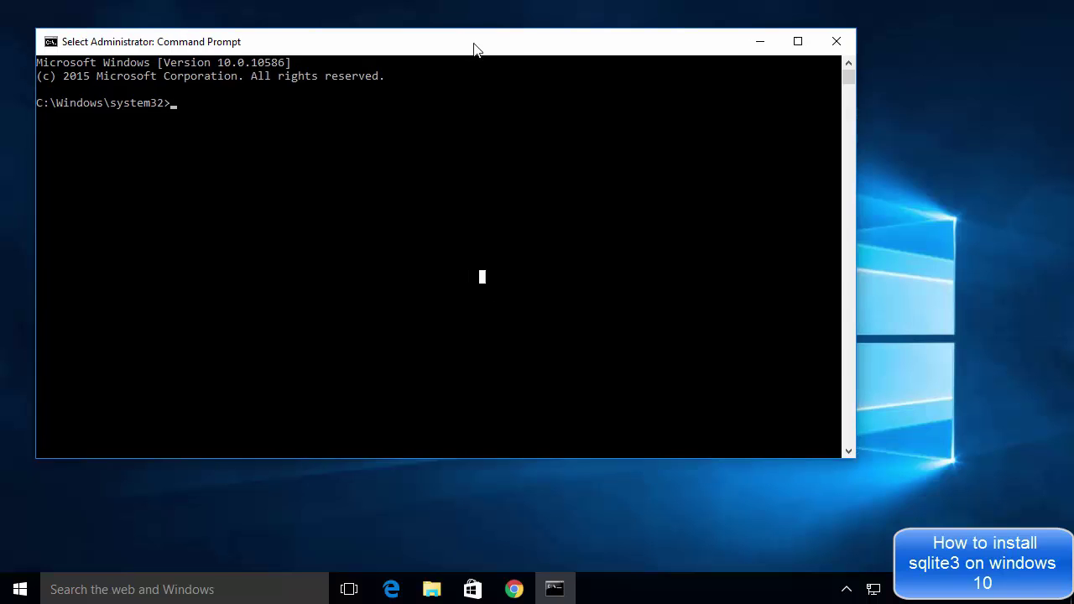
{"action": "left_click_drag", "start_coordinate": [469, 50], "coordinate": [596, 102]}
{"action": "left_click", "coordinate": [491, 244]}
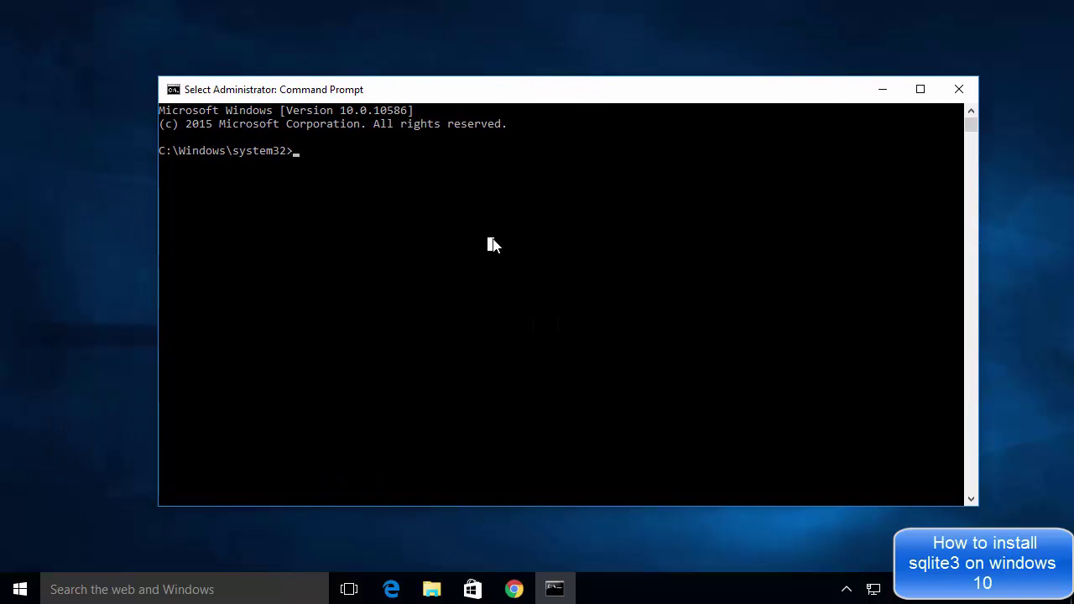
{"action": "type", "text": "sqlite"}
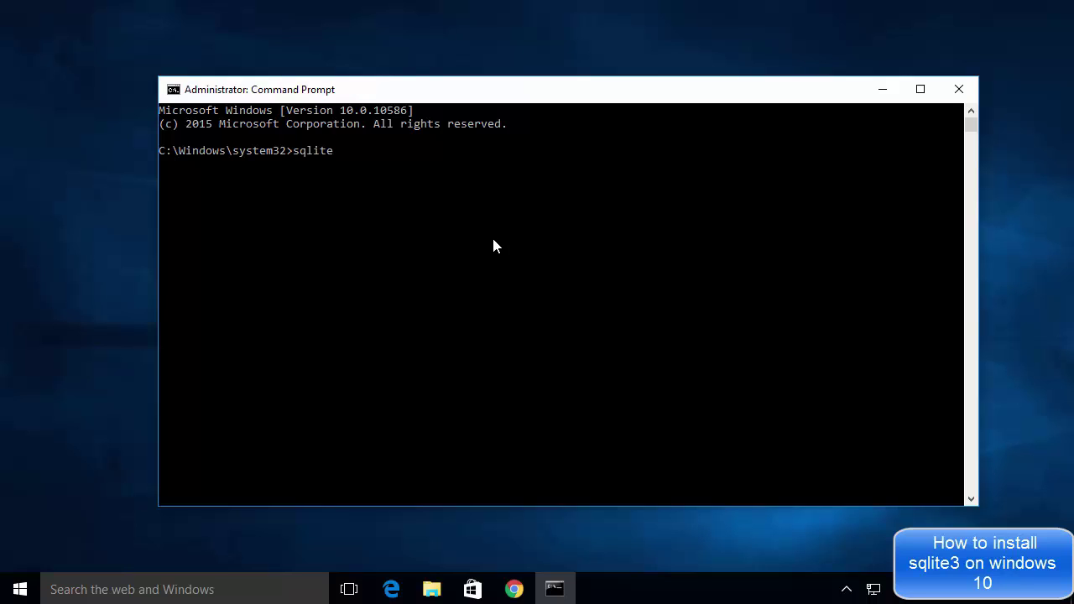
{"action": "type", "text": "3"}
{"action": "key", "text": "Return"}
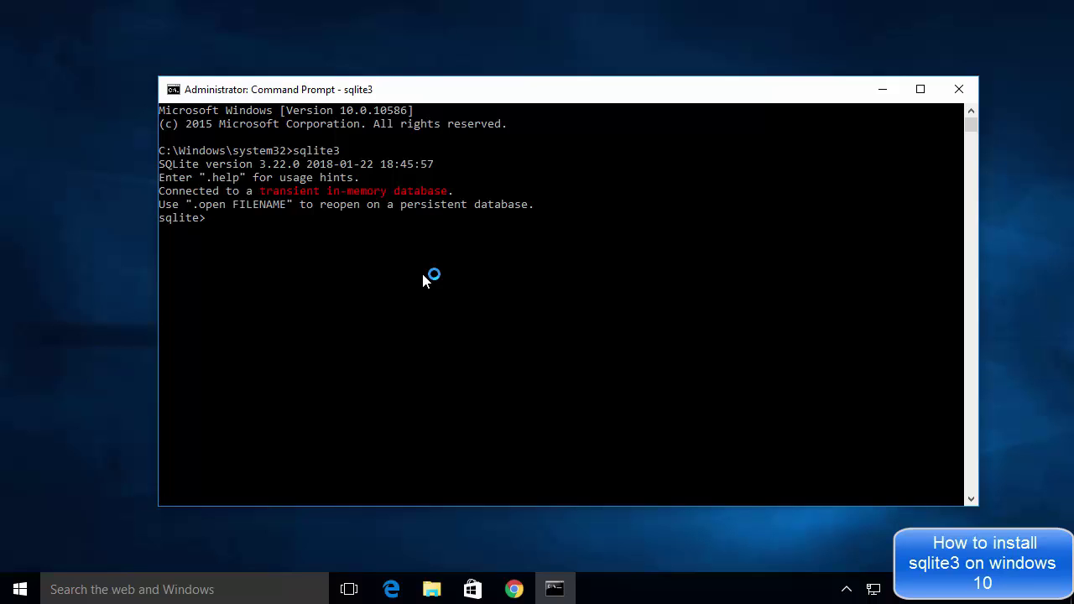
Step: Exit SQLite with .quit to return to the system32 prompt
{"action": "type", "text": ".quit"}
{"action": "key", "text": "Return"}
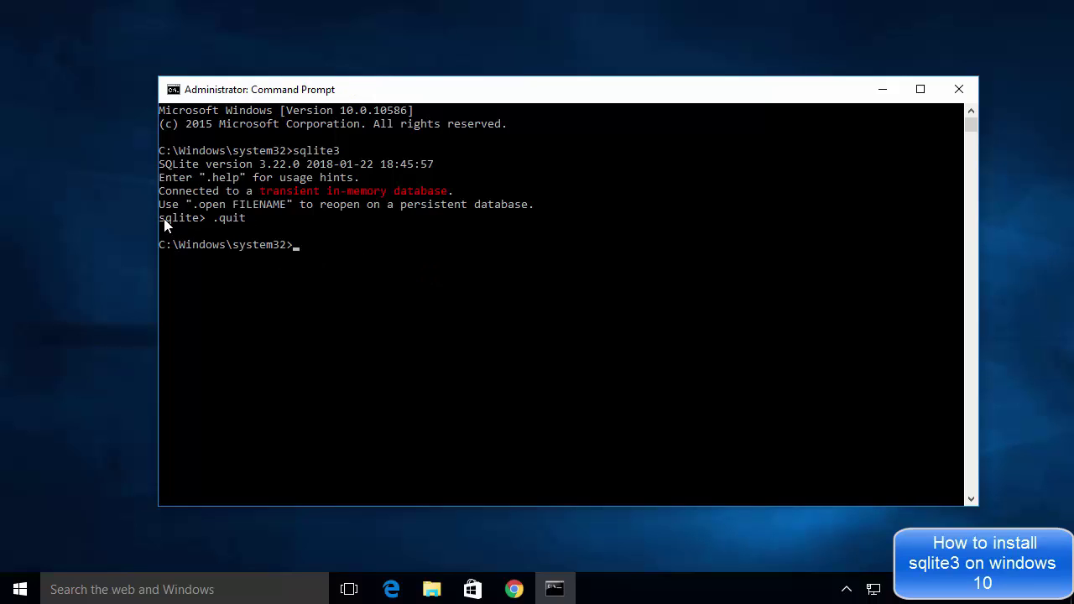
{"action": "left_click_drag", "start_coordinate": [160, 220], "coordinate": [208, 219]}
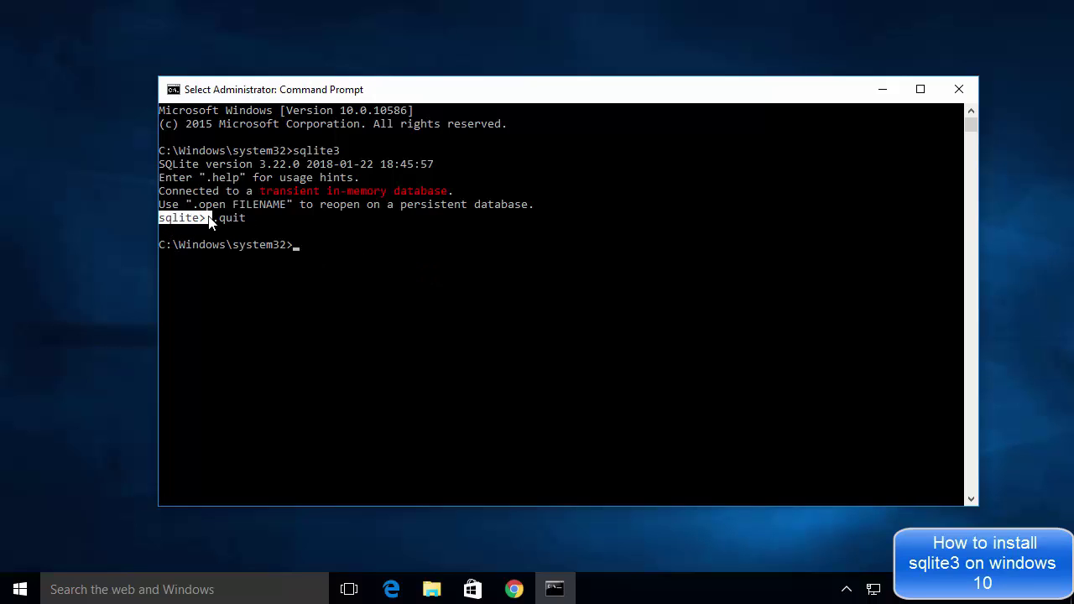
{"action": "left_click", "coordinate": [402, 244]}
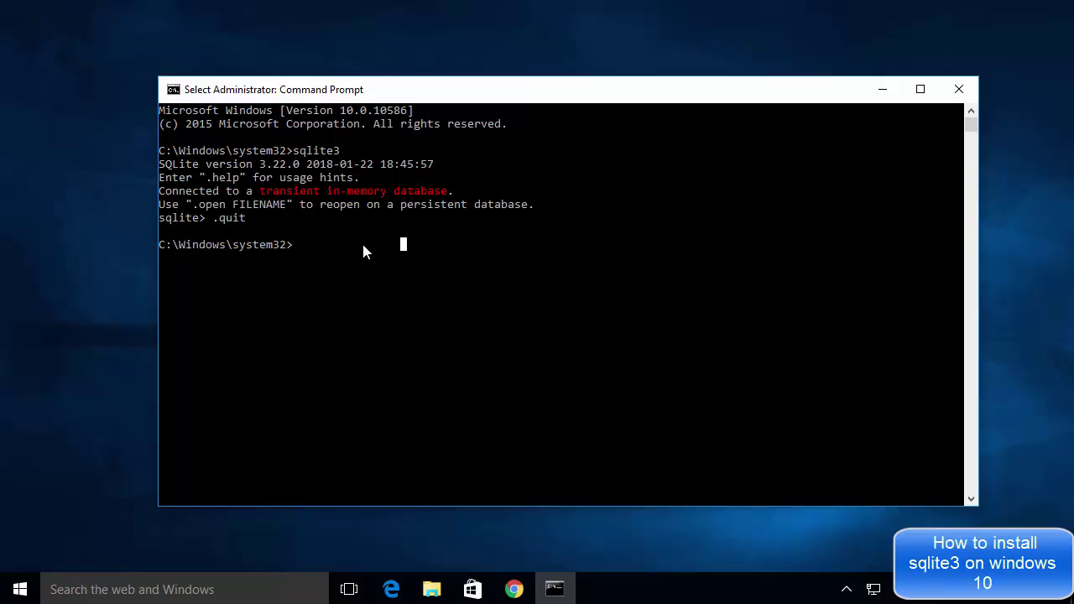
{"action": "left_click", "coordinate": [342, 297]}
{"action": "left_click", "coordinate": [302, 244]}
{"action": "left_click", "coordinate": [84, 200]}
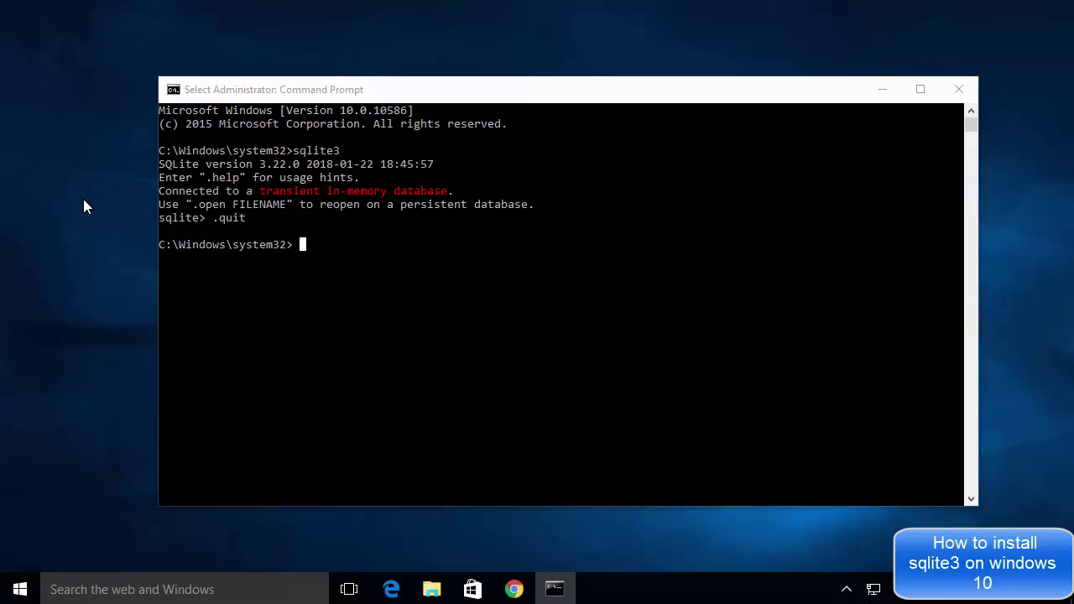
Step: Show the desktop icons and move the Command Prompt window aside
{"action": "right_click", "coordinate": [84, 201]}
{"action": "mouse_move", "coordinate": [109, 213]}
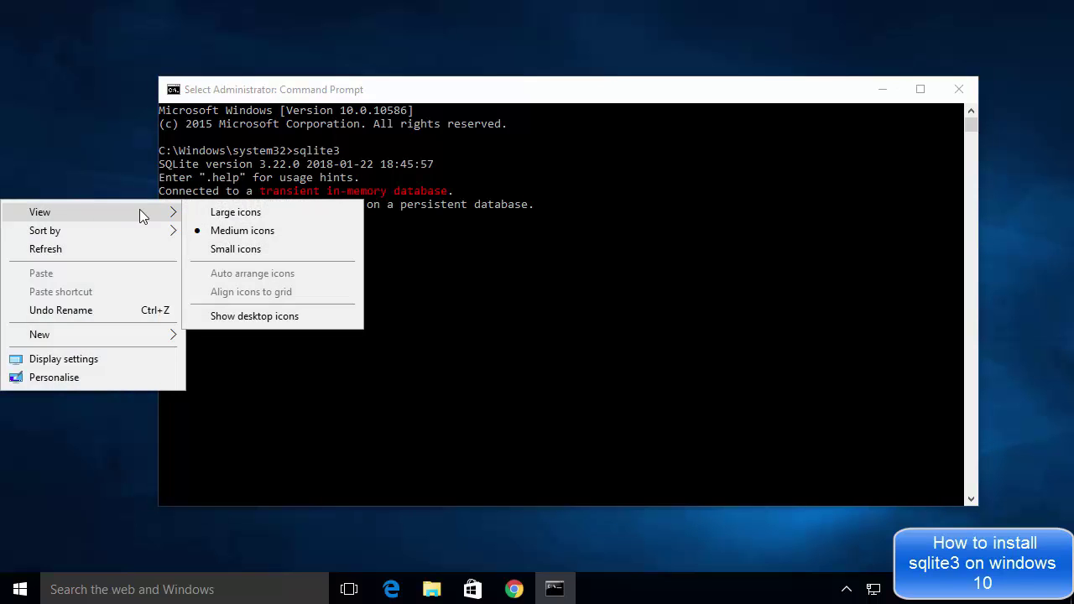
{"action": "left_click", "coordinate": [242, 316]}
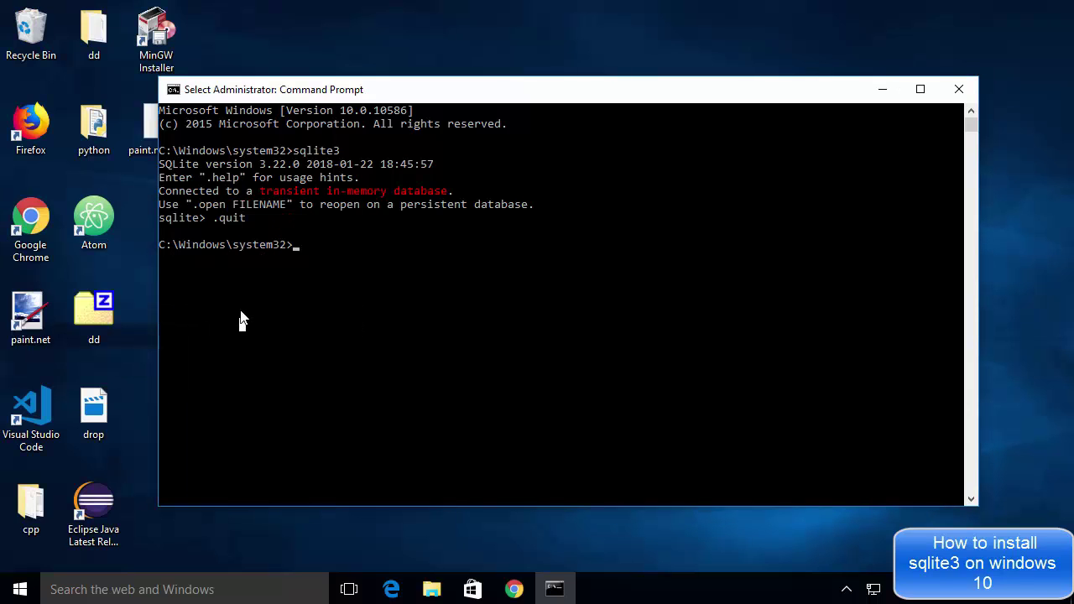
{"action": "left_click_drag", "start_coordinate": [355, 86], "coordinate": [443, 69]}
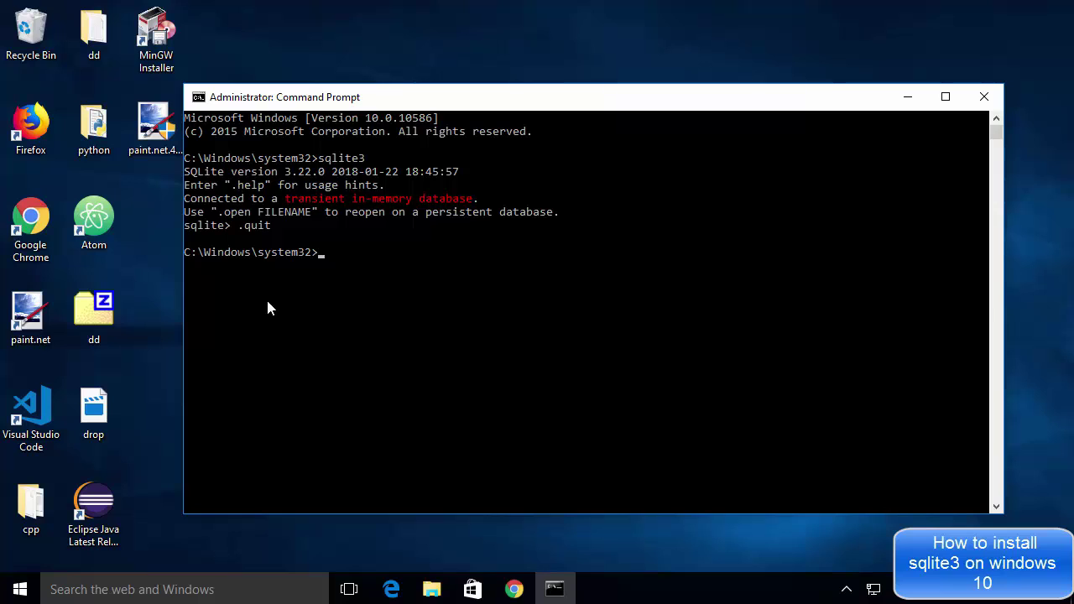
{"action": "left_click_drag", "start_coordinate": [339, 102], "coordinate": [398, 87]}
Step: Create a new desktop folder named db and open it
{"action": "right_click", "coordinate": [174, 208]}
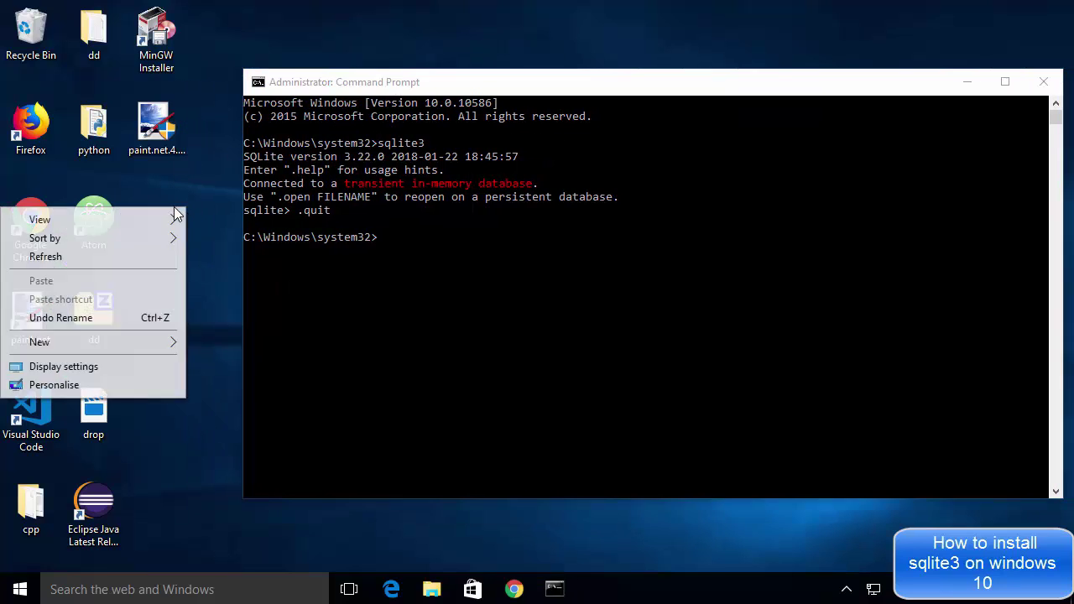
{"action": "mouse_move", "coordinate": [127, 343]}
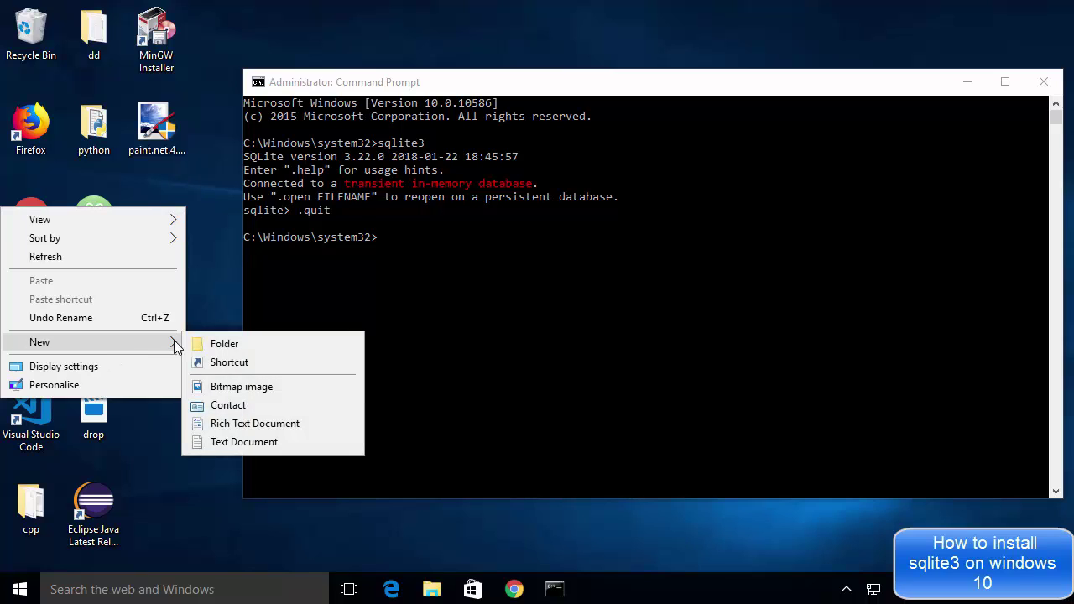
{"action": "left_click", "coordinate": [208, 341]}
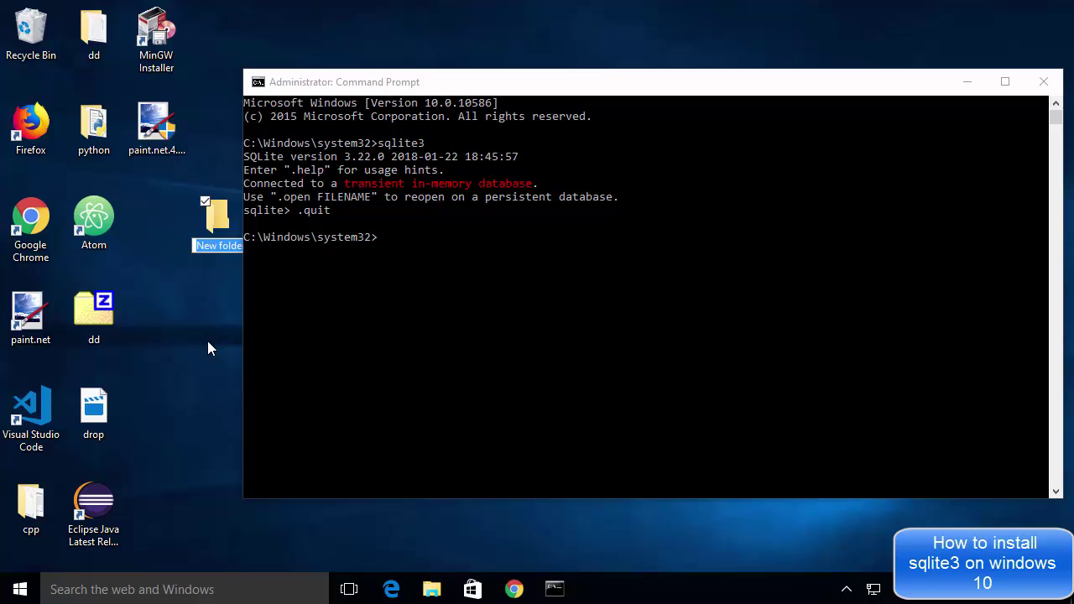
{"action": "type", "text": "db"}
{"action": "key", "text": "alt+Tab"}
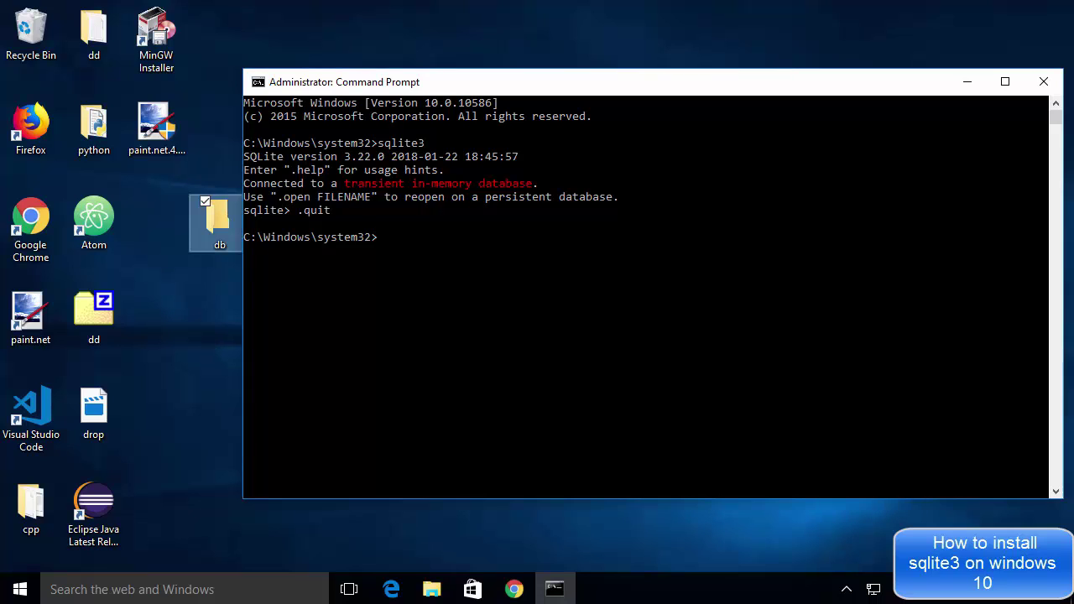
{"action": "double_click", "coordinate": [218, 220]}
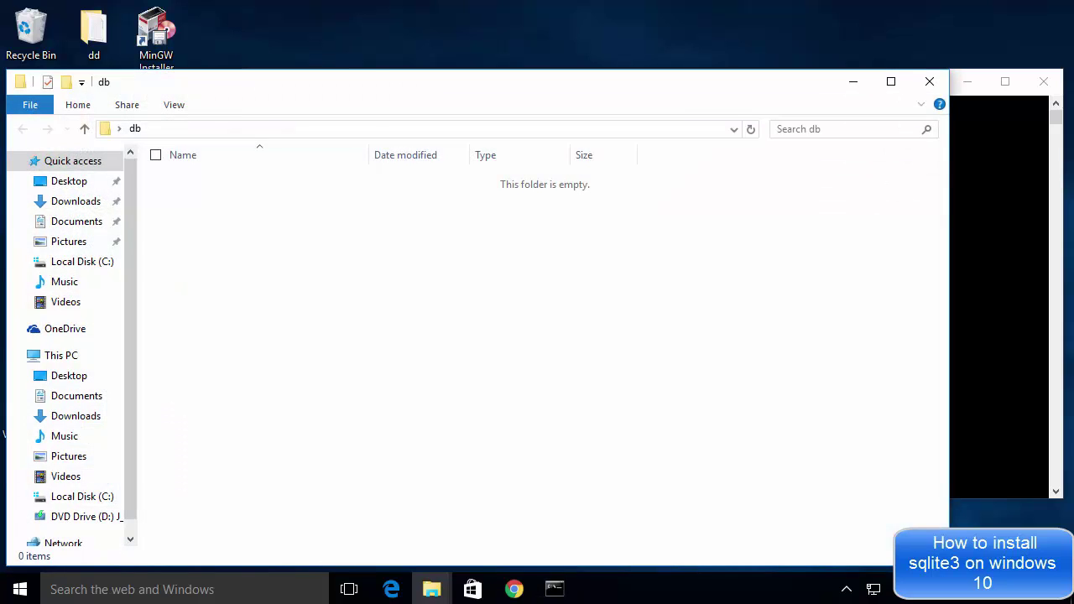
Step: Copy the db folder's path from Explorer and cd into it in Command Prompt
{"action": "left_click", "coordinate": [186, 129]}
{"action": "key", "text": "ctrl+c"}
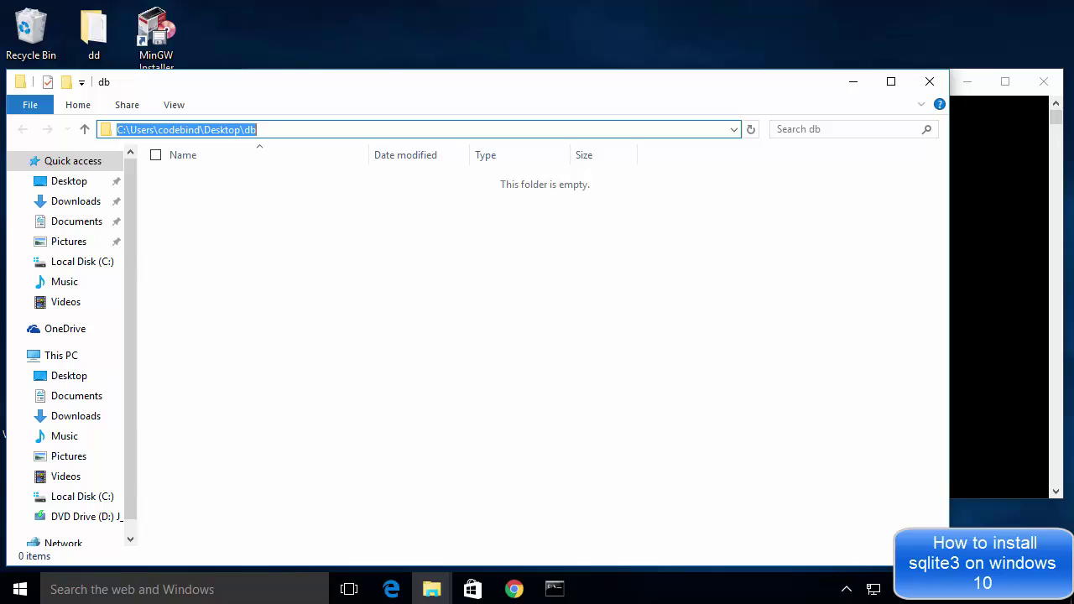
{"action": "key", "text": "alt+Tab"}
{"action": "type", "text": "cd"}
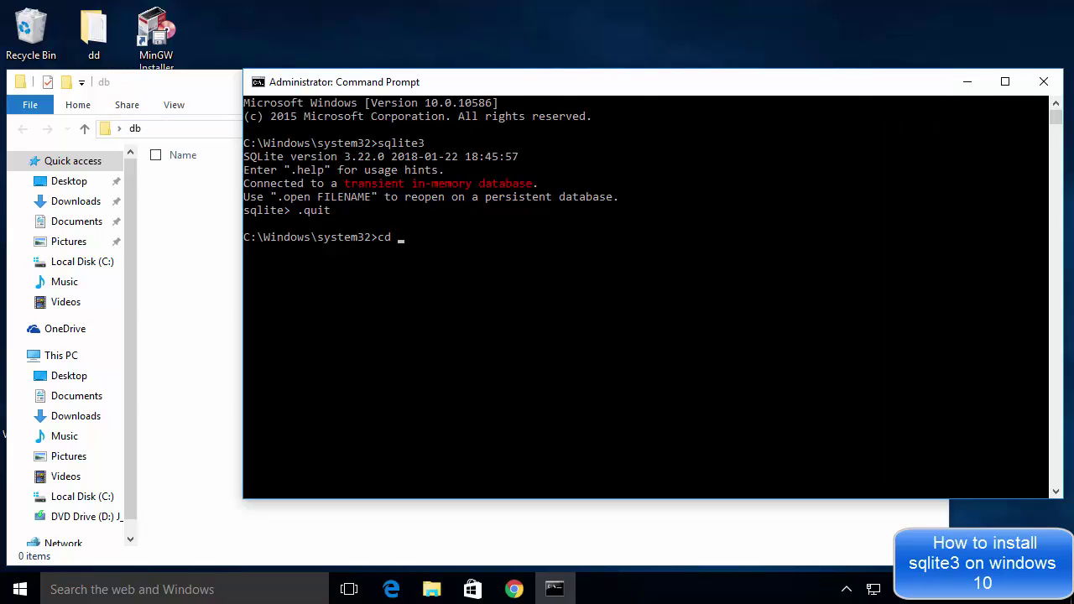
{"action": "key", "text": "ctrl+v"}
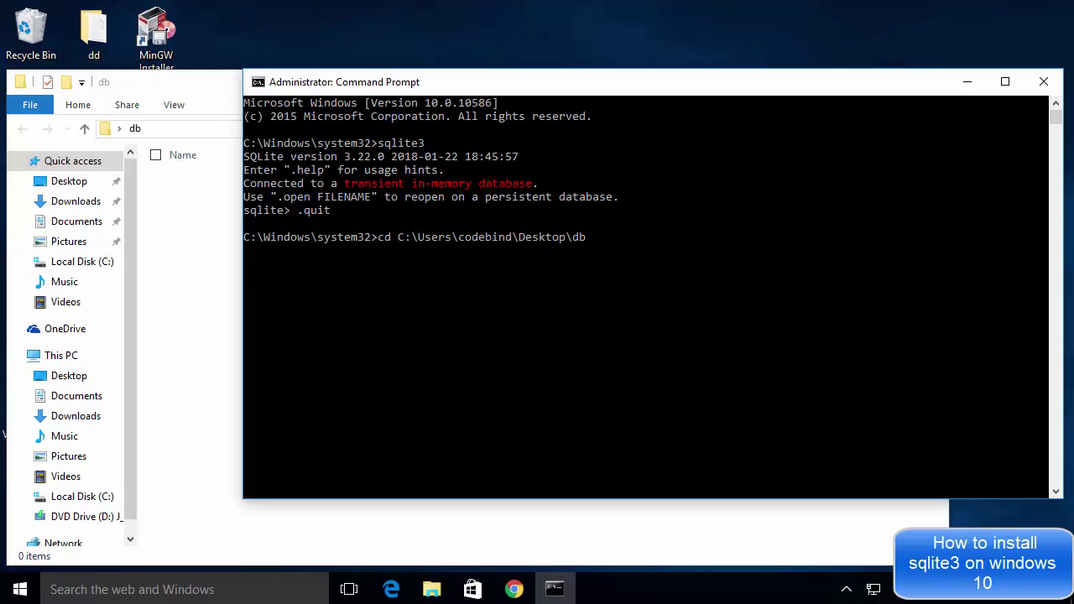
{"action": "key", "text": "Return"}
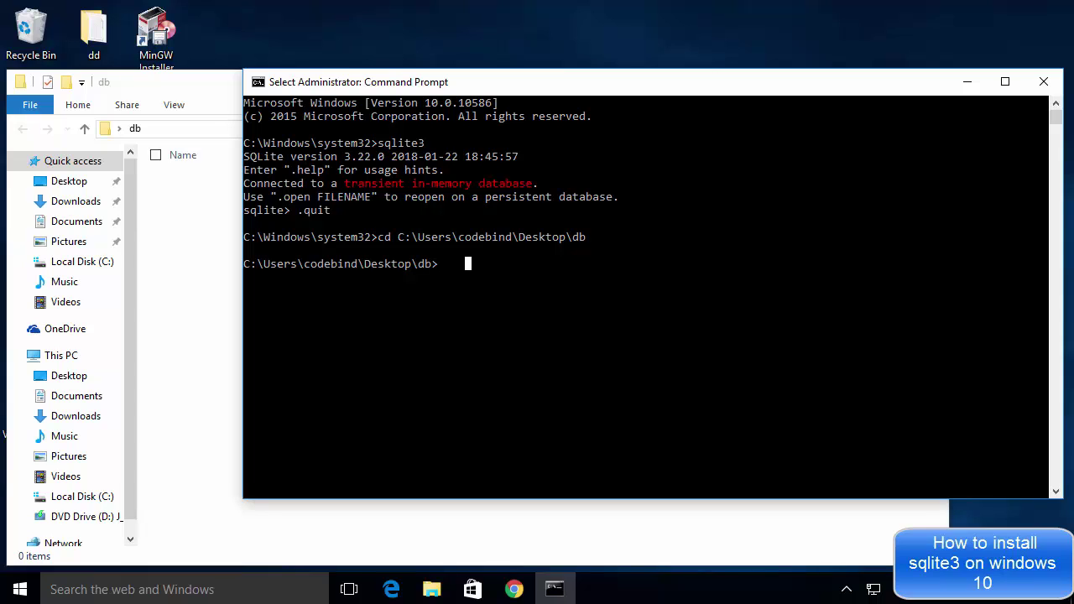
{"action": "left_click_drag", "start_coordinate": [587, 81], "coordinate": [595, 87]}
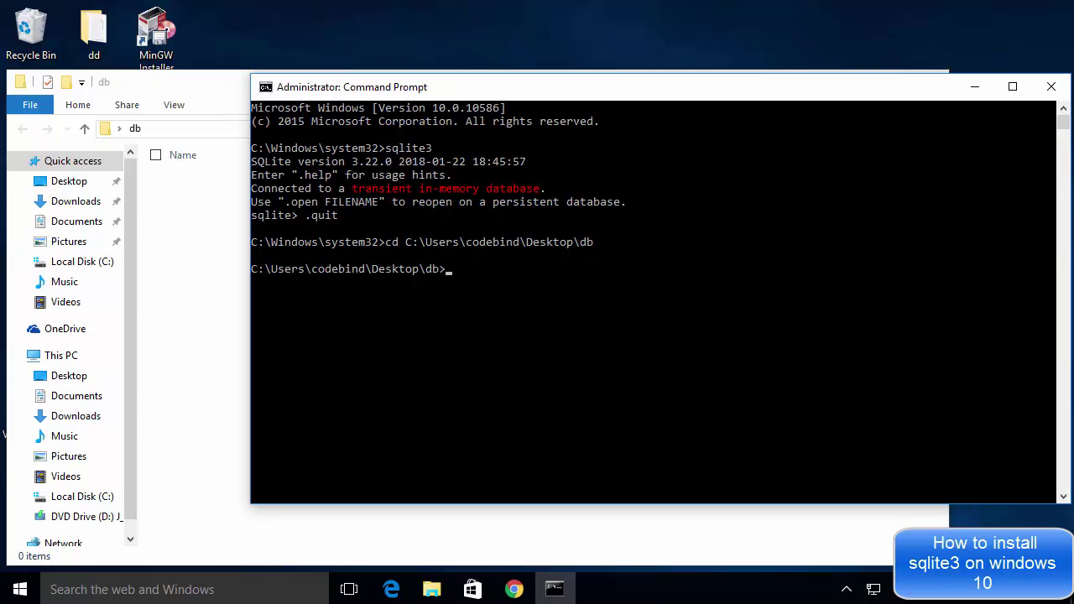
Step: Run sqlite3 mydb.db and narrow the console so the new mydb file shows in db
{"action": "type", "text": "sqlite3 mydb.db"}
{"action": "key", "text": "Return"}
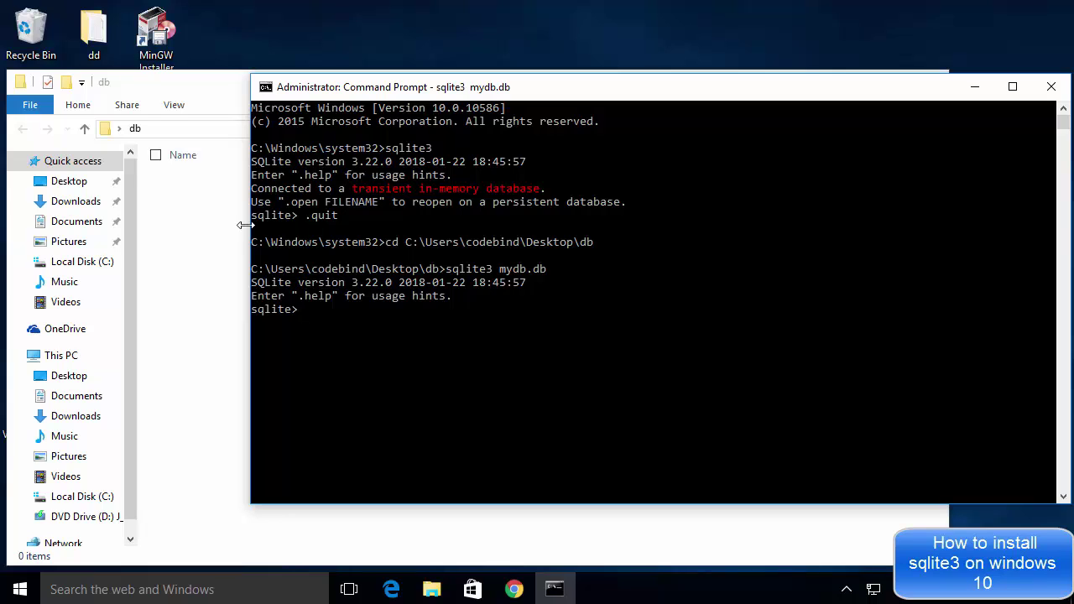
{"action": "left_click_drag", "start_coordinate": [249, 225], "coordinate": [328, 225]}
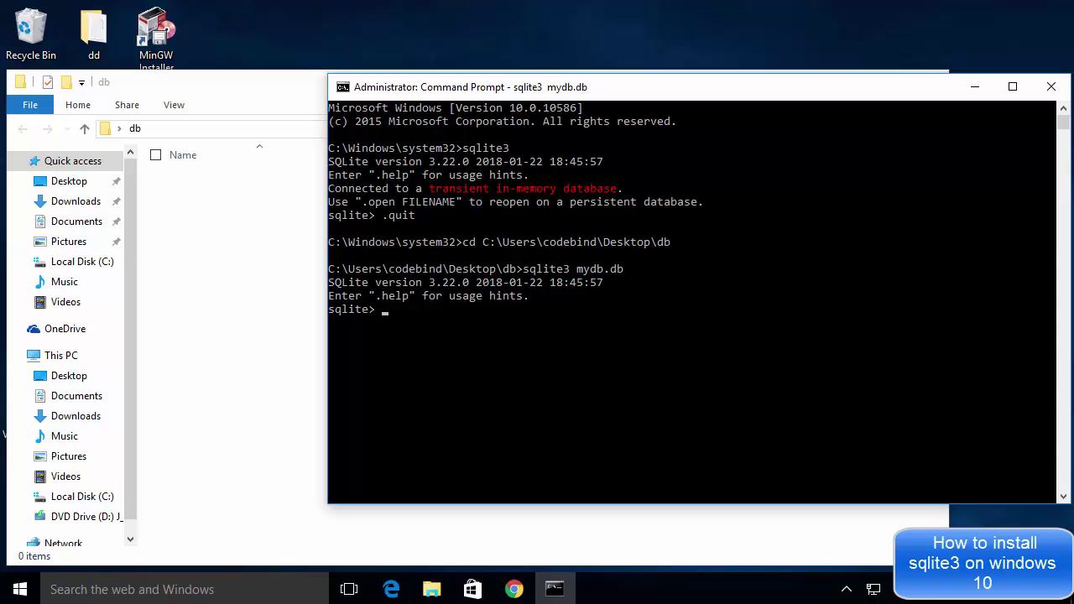
Step: Run .databases to confirm mydb.db is listed as the main database
{"action": "left_click", "coordinate": [398, 309]}
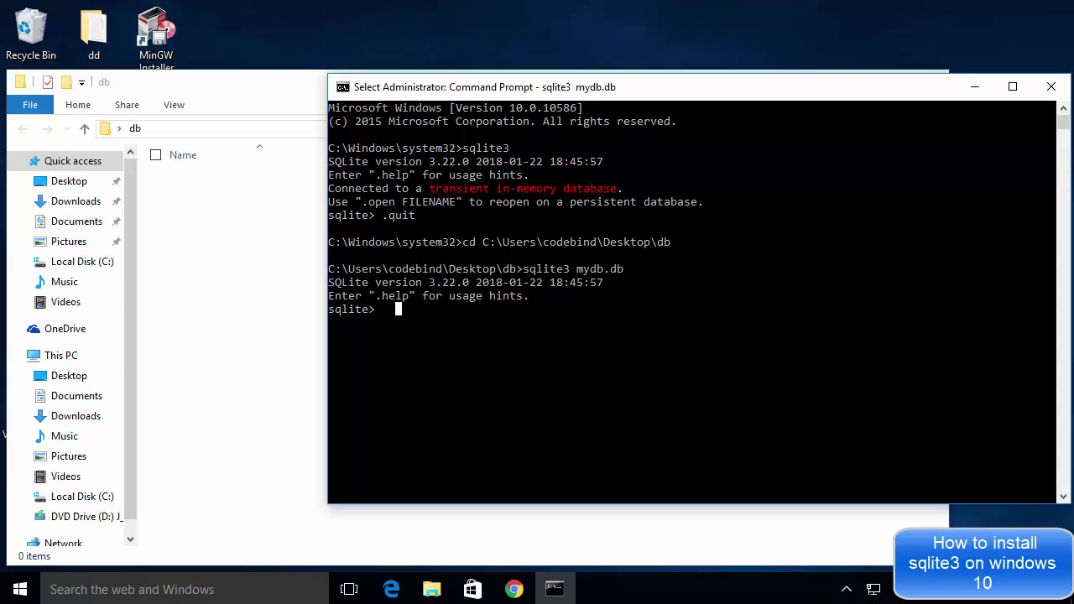
{"action": "left_click", "coordinate": [391, 309]}
{"action": "type", "text": ".databases"}
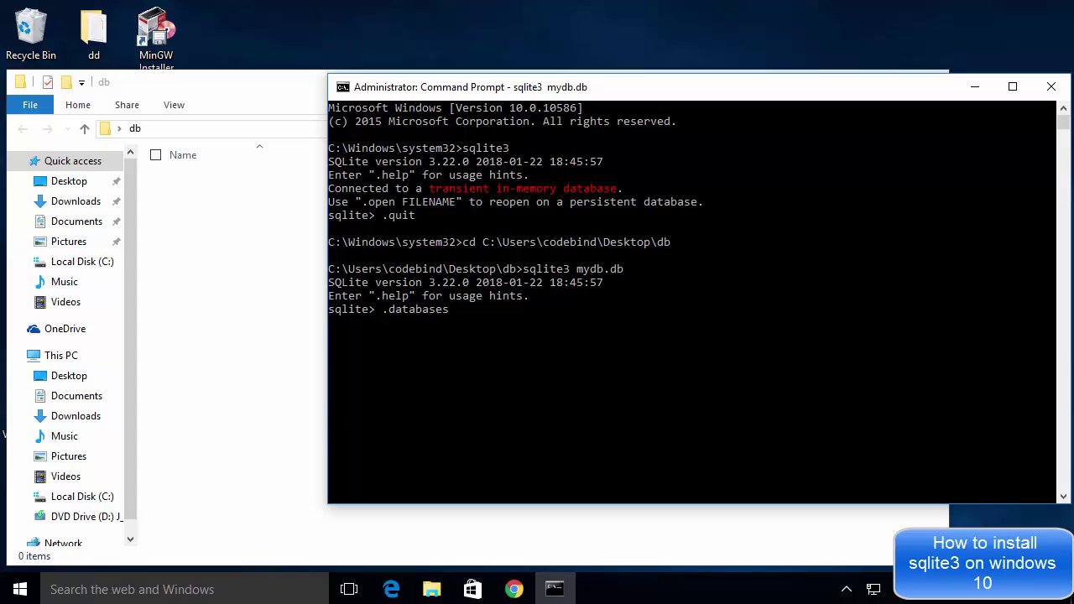
{"action": "key", "text": "Return"}
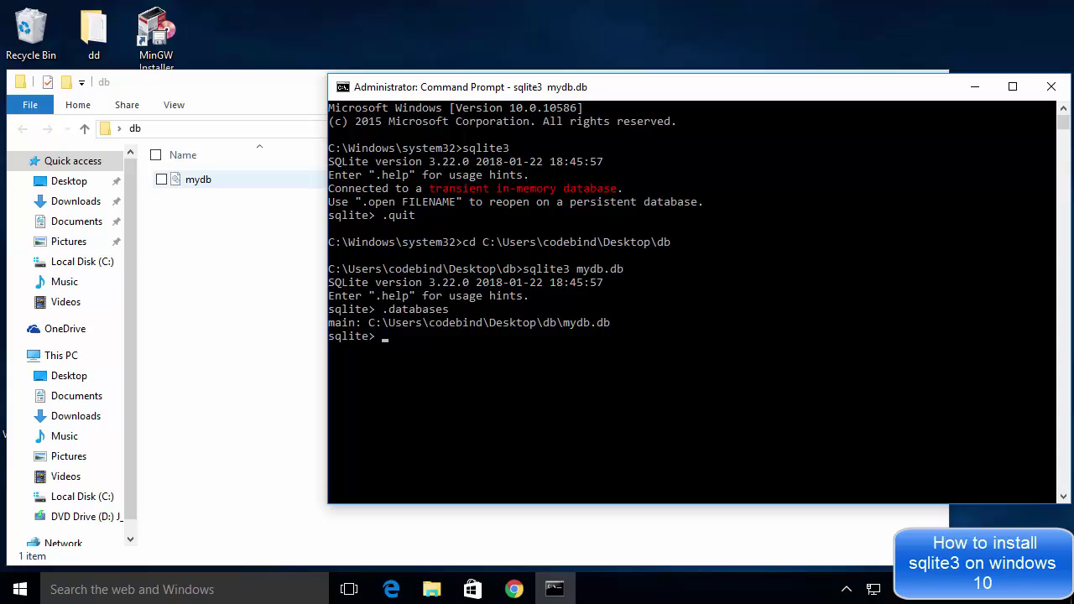
{"action": "left_click_drag", "start_coordinate": [369, 322], "coordinate": [610, 322]}
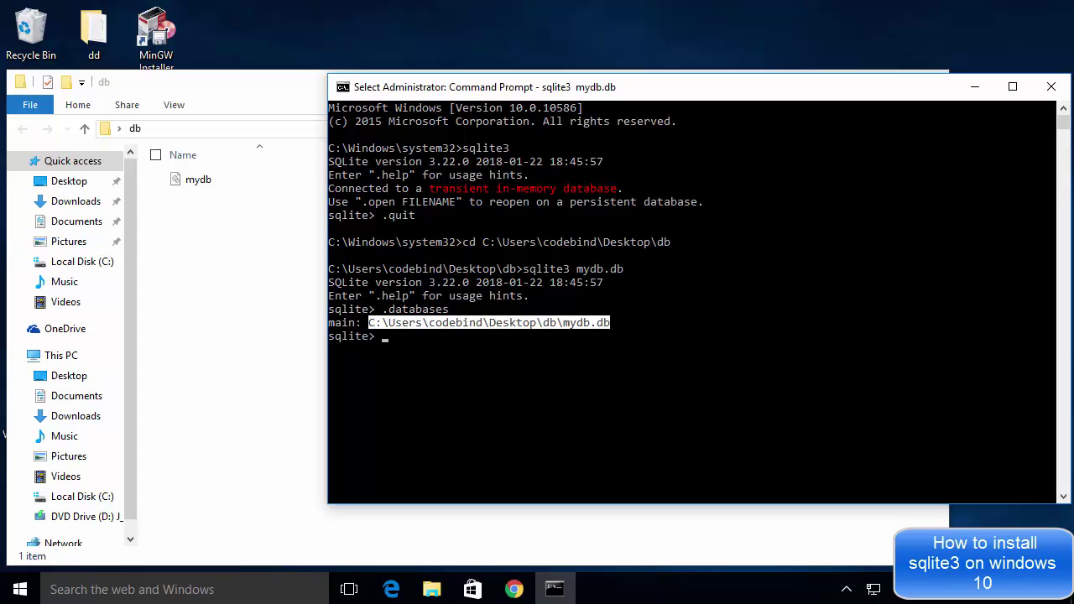
{"action": "left_click", "coordinate": [551, 323]}
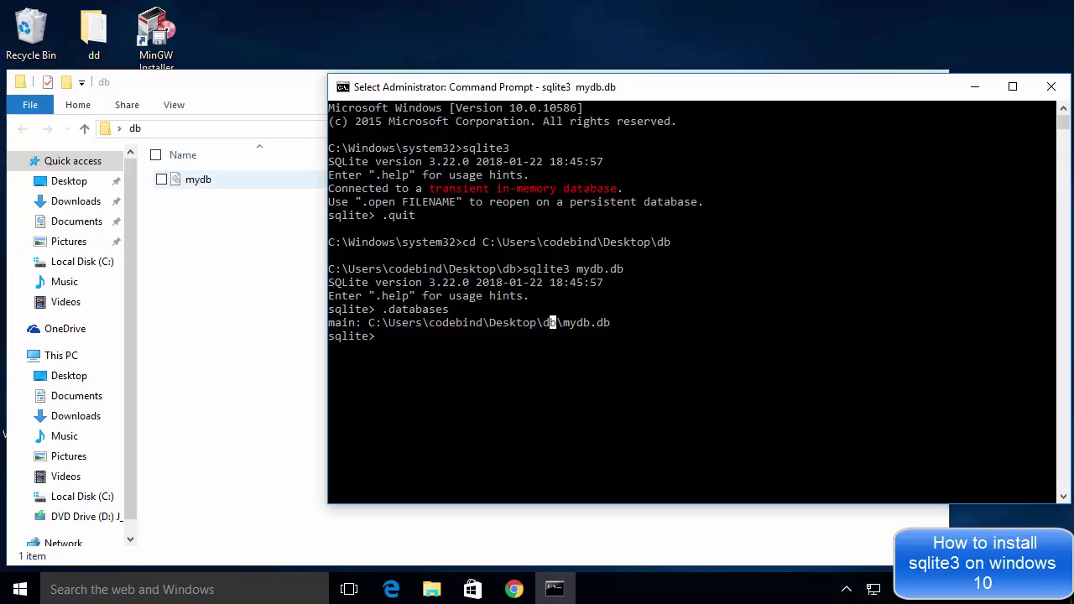
{"action": "left_click", "coordinate": [526, 296]}
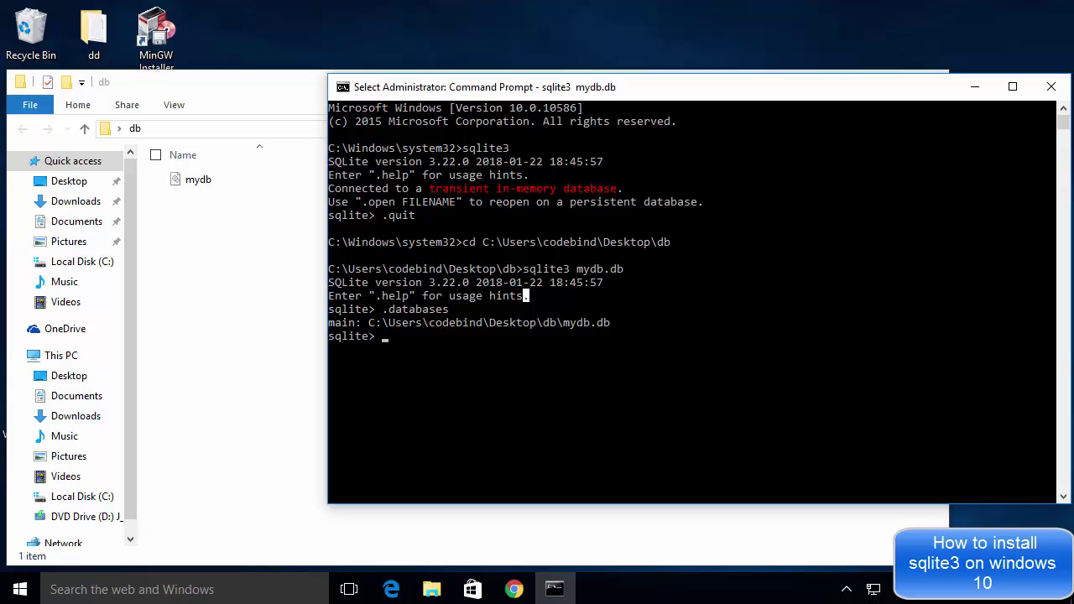
{"action": "left_click", "coordinate": [405, 336]}
{"action": "left_click", "coordinate": [540, 362]}
Step: Run create table students (id INT primary key); at the sqlite> prompt
{"action": "type", "text": "creat"}
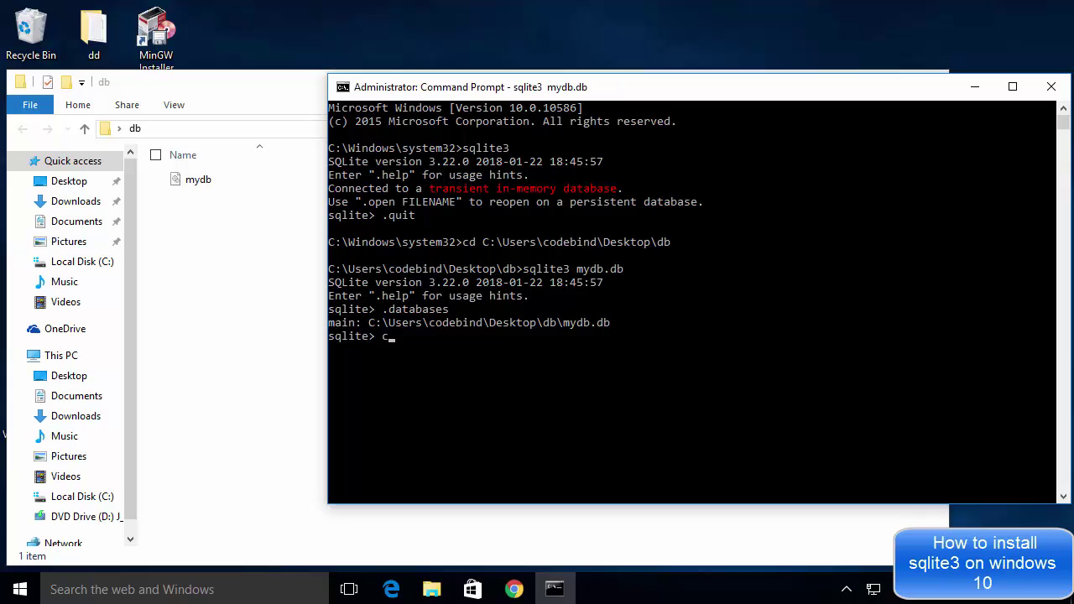
{"action": "type", "text": "e table"}
{"action": "type", "text": " su"}
{"action": "type", "text": "tdents"}
{"action": "type", "text": " ()"}
{"action": "key", "text": "Left"}
{"action": "type", "text": "id i"}
{"action": "key", "text": "BackSpace"}
{"action": "type", "text": "INT "}
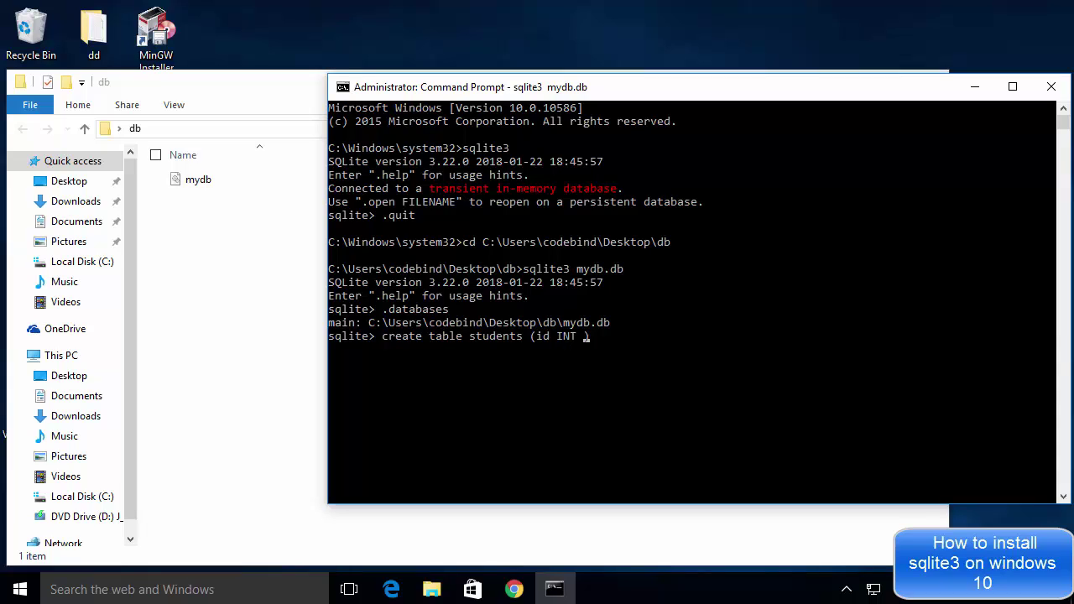
{"action": "type", "text": "primary key);"}
{"action": "left_click", "coordinate": [538, 336]}
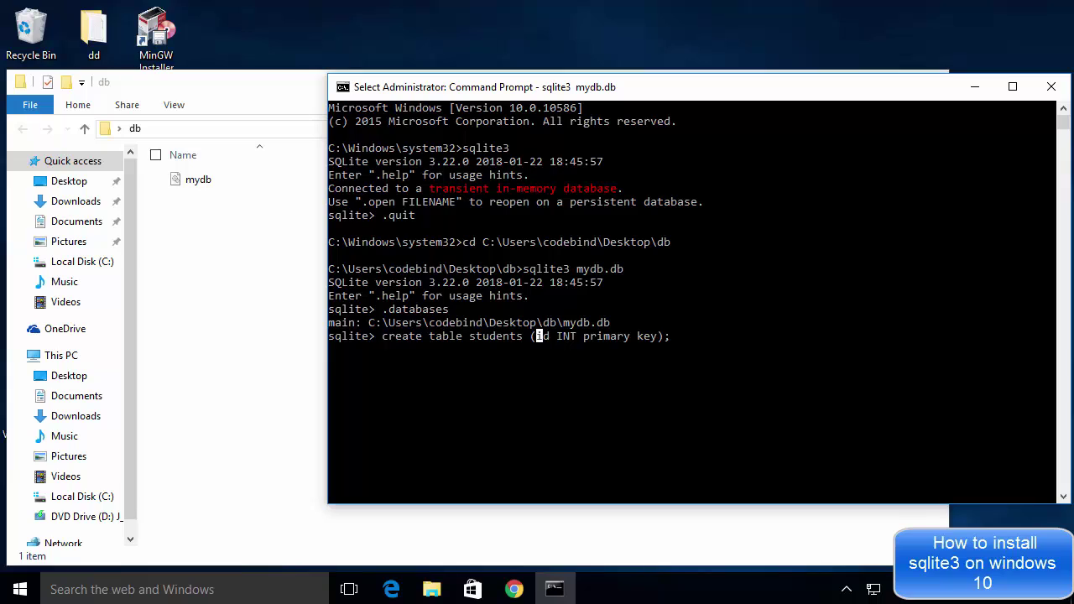
{"action": "left_click", "coordinate": [687, 349]}
{"action": "left_click", "coordinate": [679, 322]}
{"action": "key", "text": "Escape"}
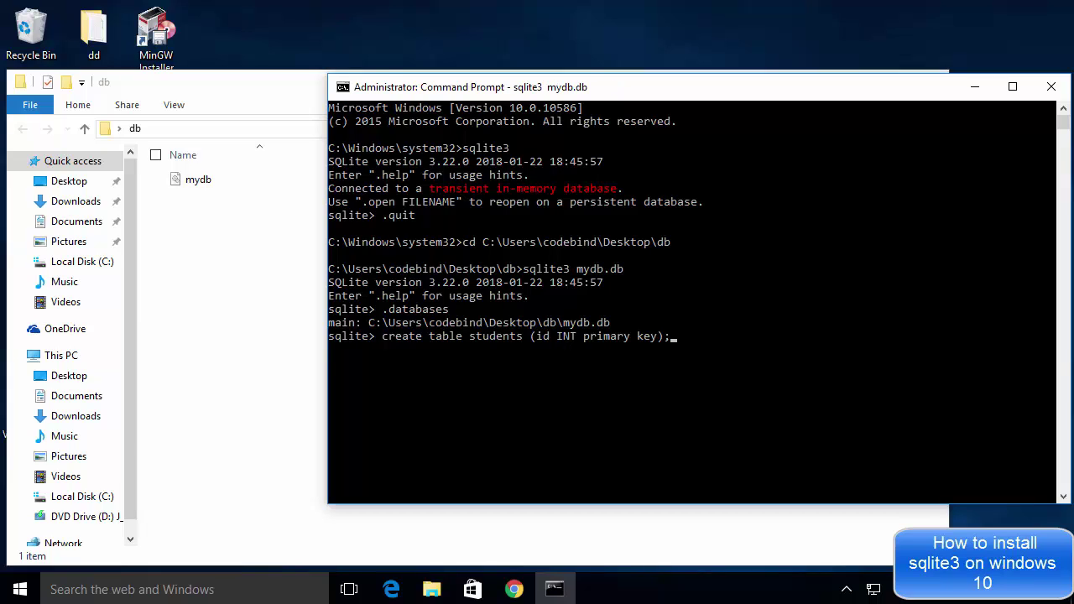
{"action": "key", "text": "Return"}
{"action": "left_click", "coordinate": [586, 376]}
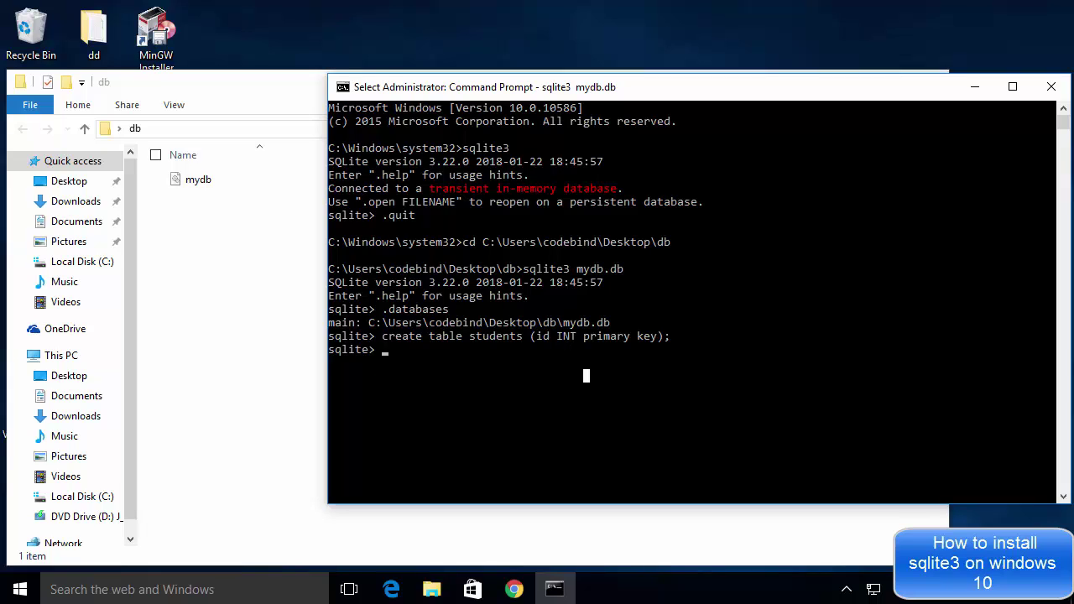
Step: Run .tables to confirm mydb.db lists the students table
{"action": "type", "text": "."}
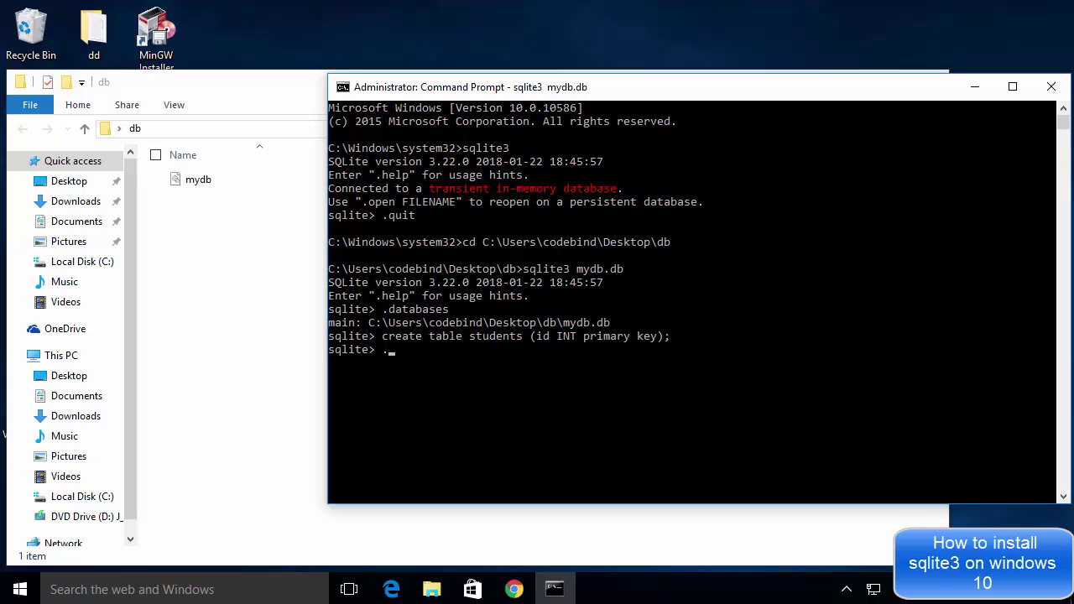
{"action": "type", "text": "tables"}
{"action": "key", "text": "Return"}
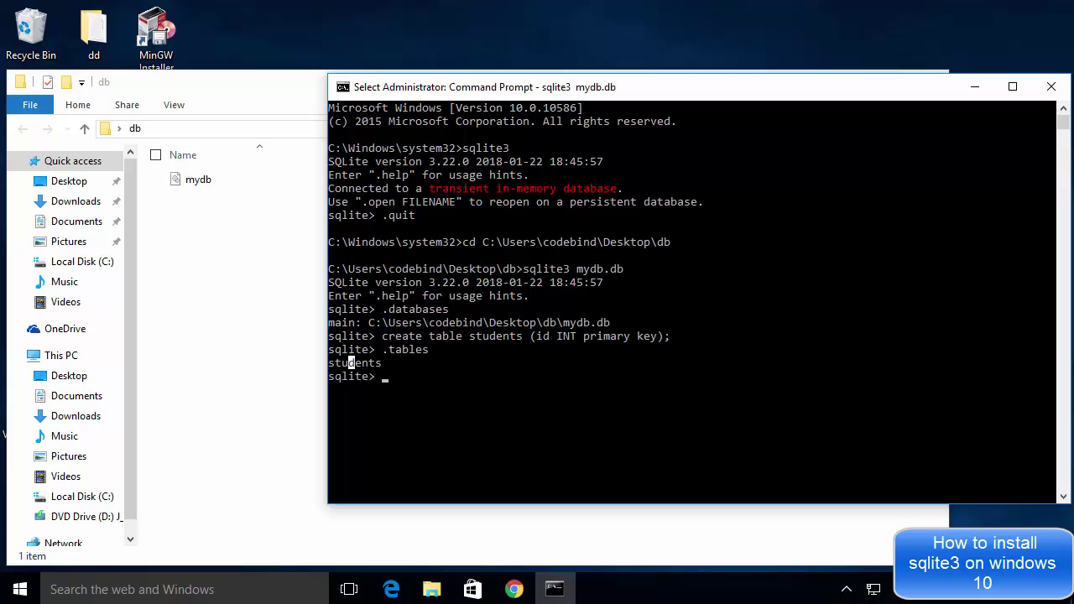
{"action": "double_click", "coordinate": [353, 362]}
{"action": "left_click", "coordinate": [446, 376]}
Step: Run .schema students to print the students table's CREATE TABLE statement
{"action": "type", "text": ".schema"}
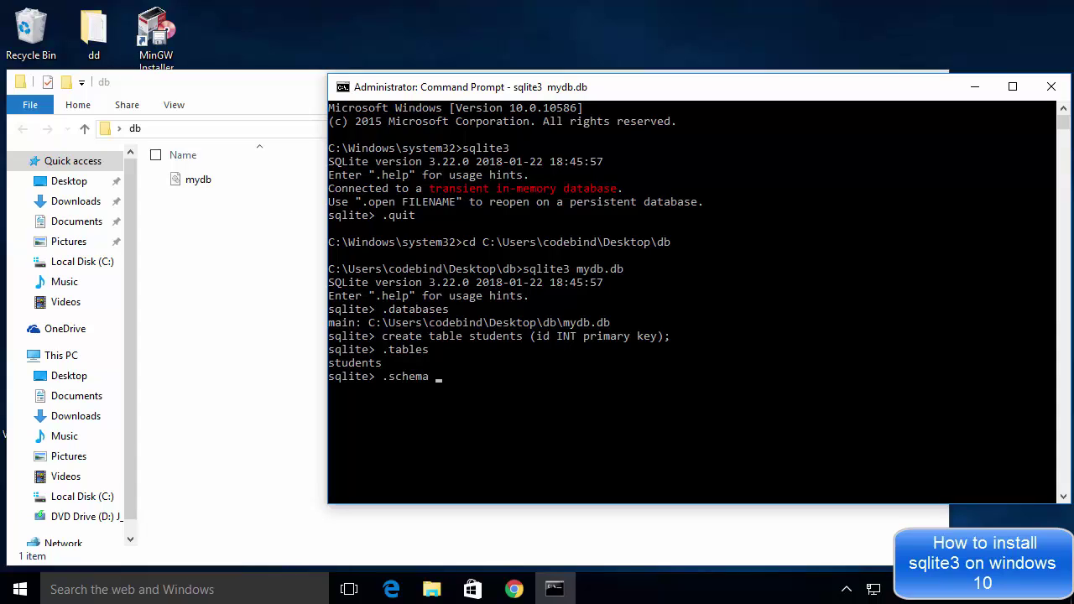
{"action": "left_click", "coordinate": [358, 363]}
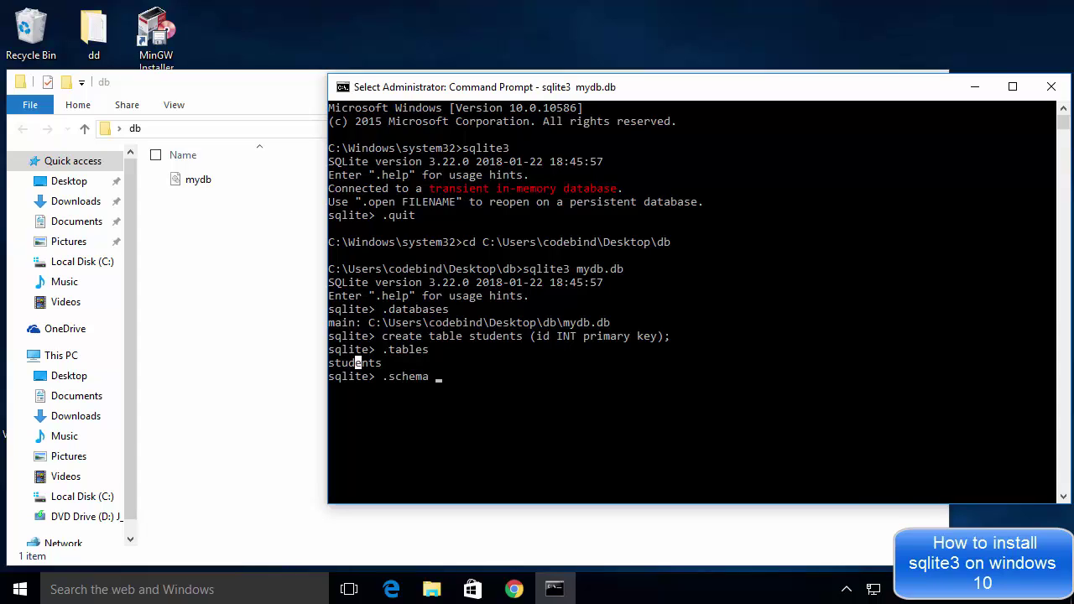
{"action": "double_click", "coordinate": [358, 362]}
{"action": "key", "text": "ctrl+c"}
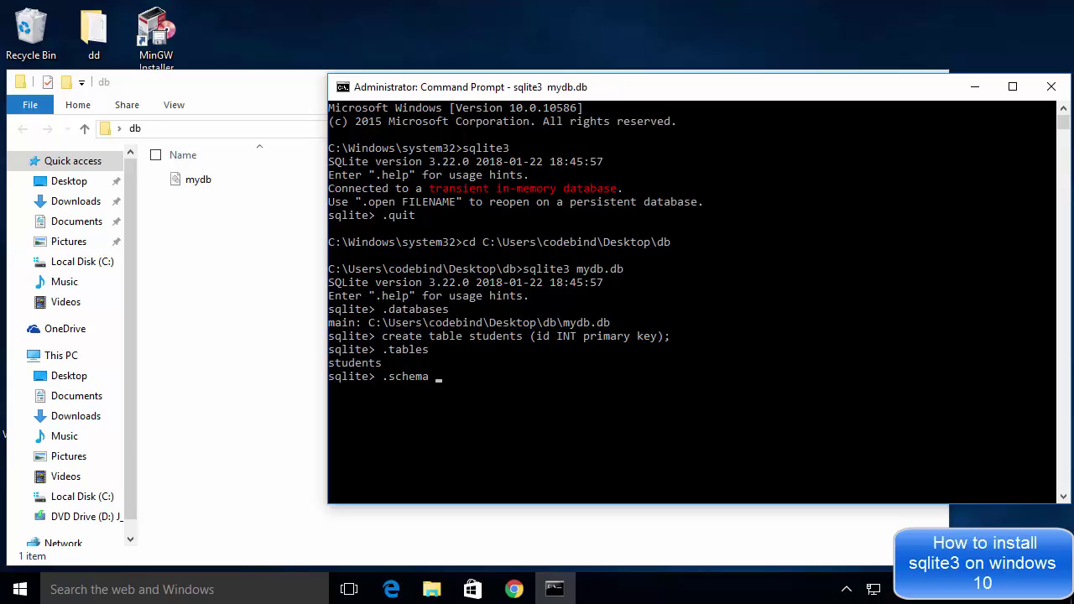
{"action": "key", "text": "ctrl+v"}
{"action": "key", "text": "Return"}
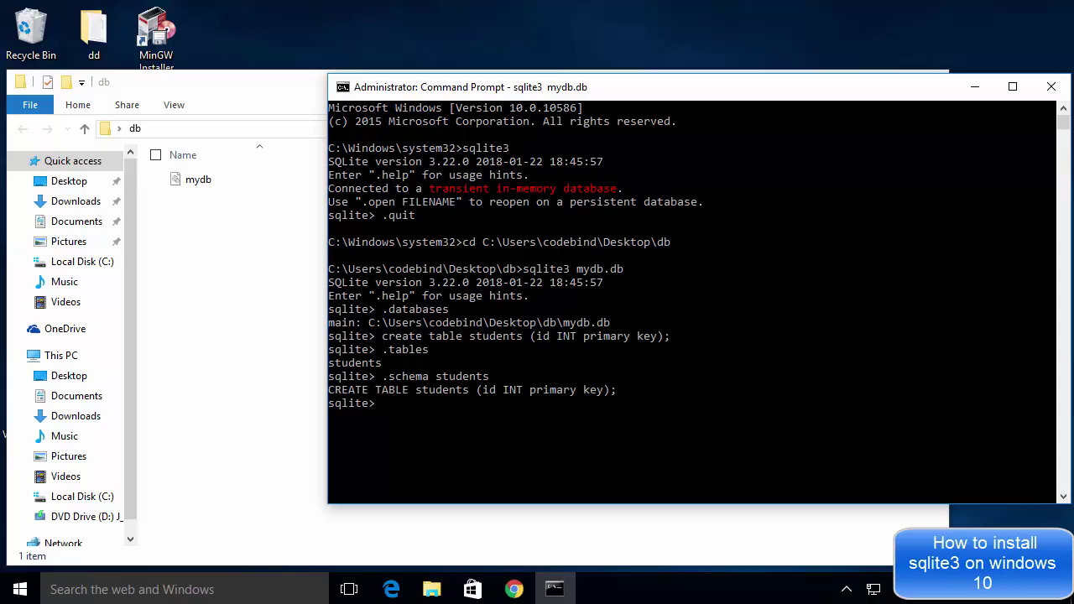
Step: Highlight the printed definition and compare it with the original CREATE TABLE statement
{"action": "left_click_drag", "start_coordinate": [328, 389], "coordinate": [617, 389]}
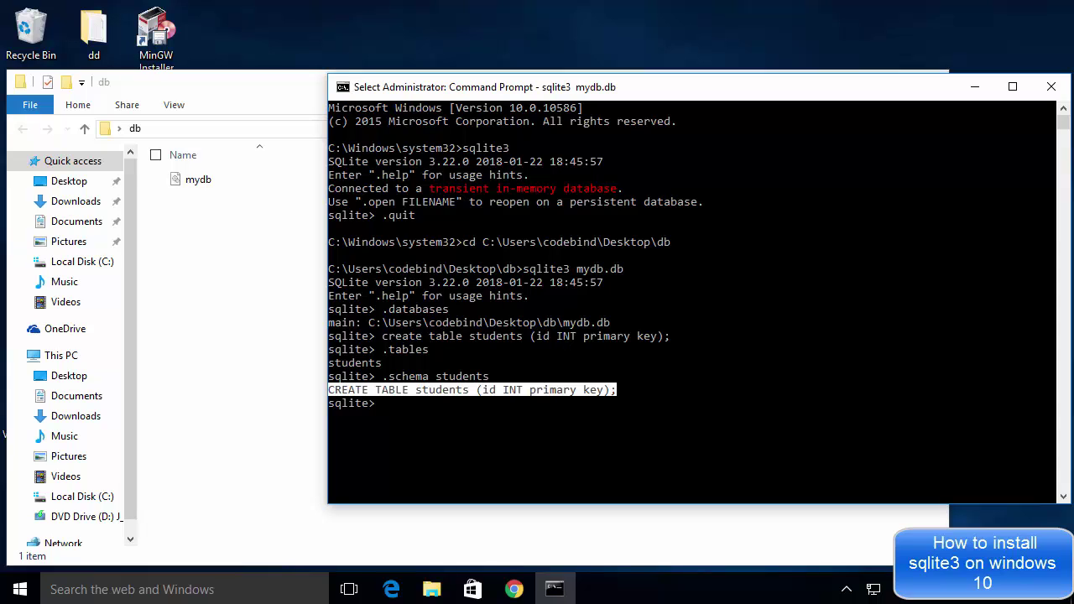
{"action": "left_click_drag", "start_coordinate": [684, 336], "coordinate": [382, 336]}
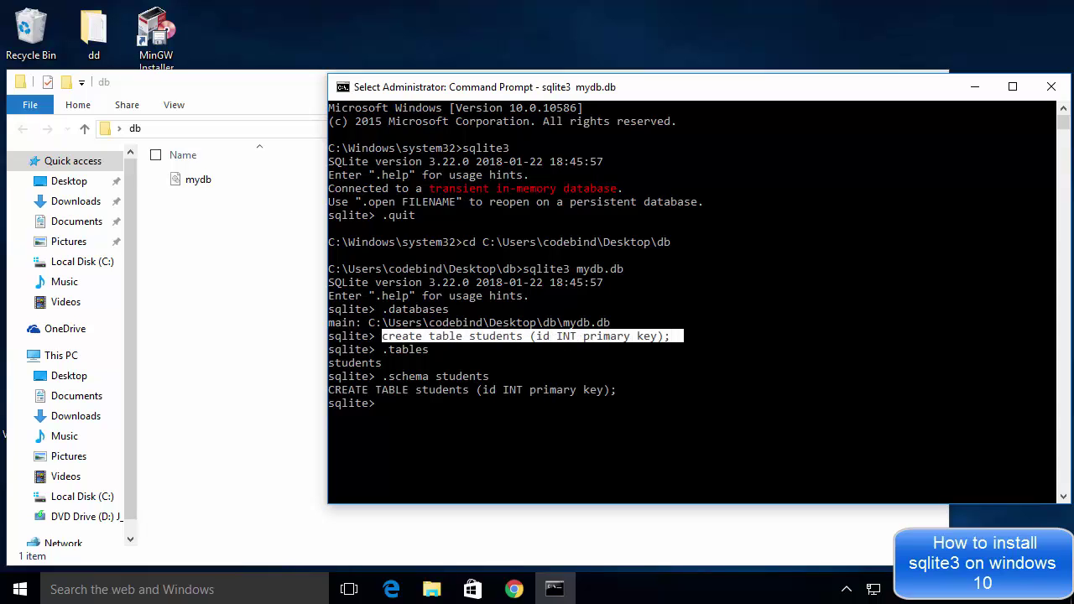
{"action": "mouse_move", "coordinate": [419, 389]}
{"action": "left_mouse_down"}
{"action": "mouse_move", "coordinate": [478, 389]}
{"action": "mouse_move", "coordinate": [419, 389]}
{"action": "left_mouse_up"}
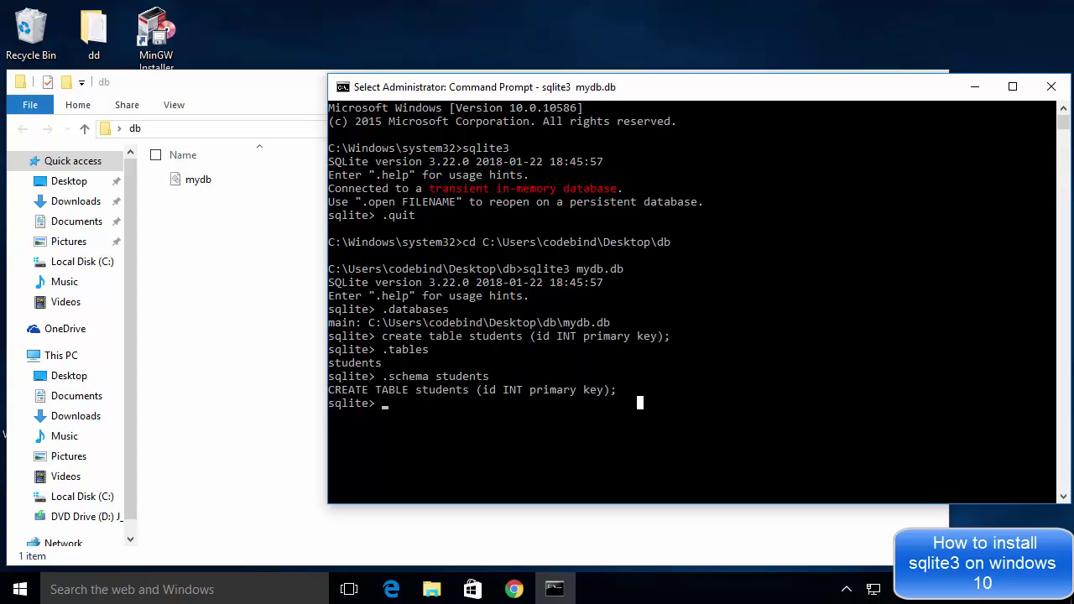